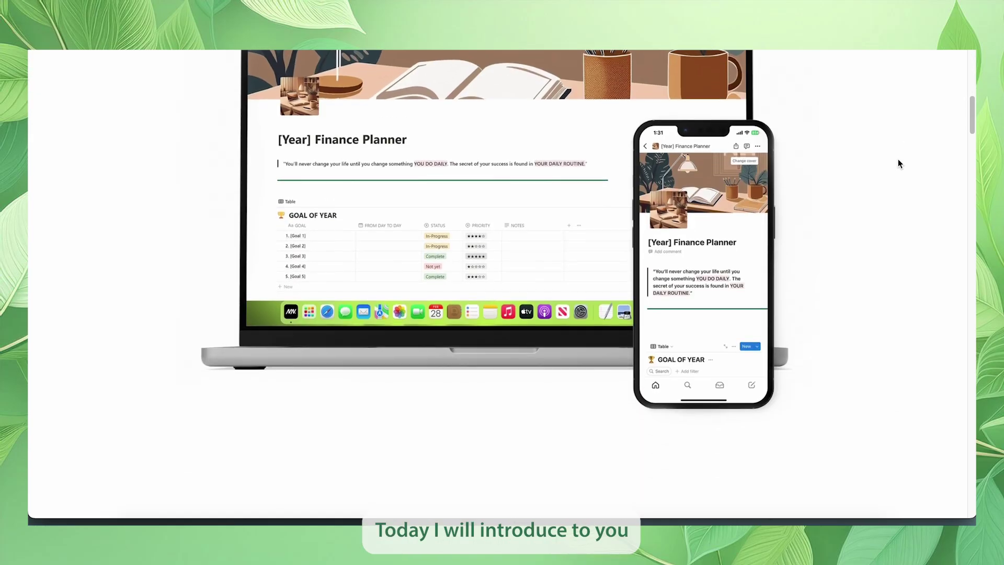
# Scroll down the template's product page to reach the [Year] Finance Planner
pyautogui.scroll(-6, 898, 160)
pyautogui.scroll(-10, 898, 163)
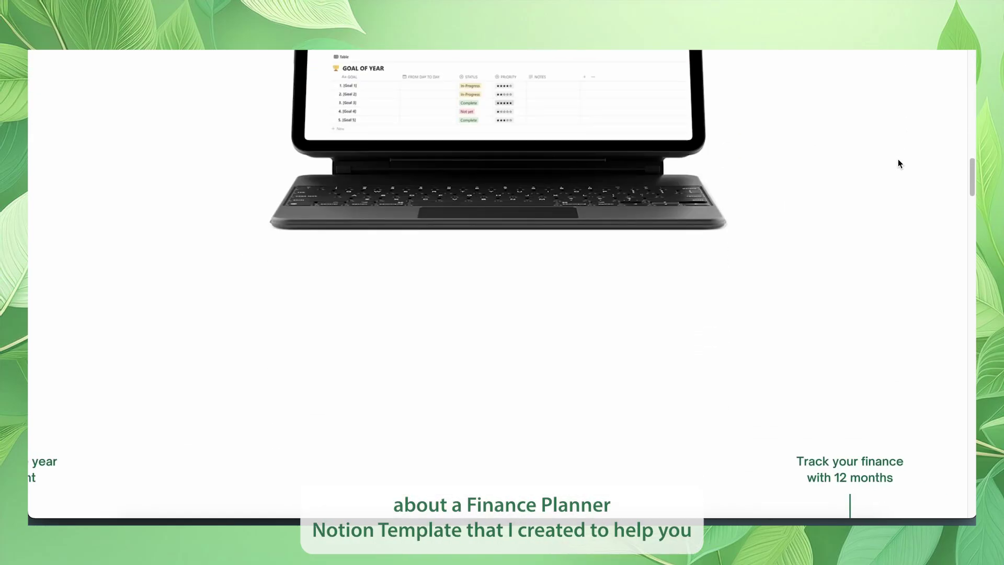
pyautogui.scroll(-10, 899, 159)
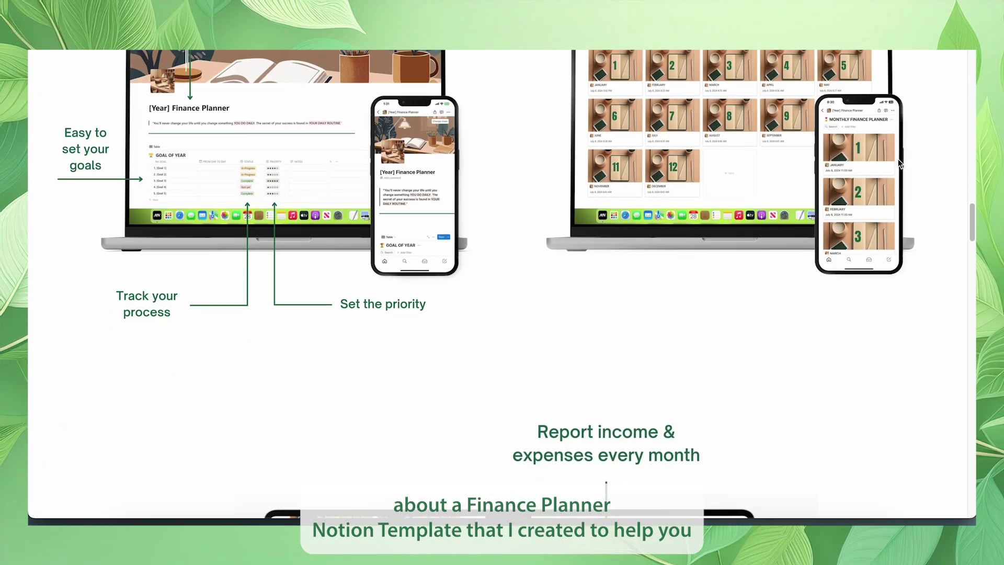
pyautogui.scroll(-9, 898, 164)
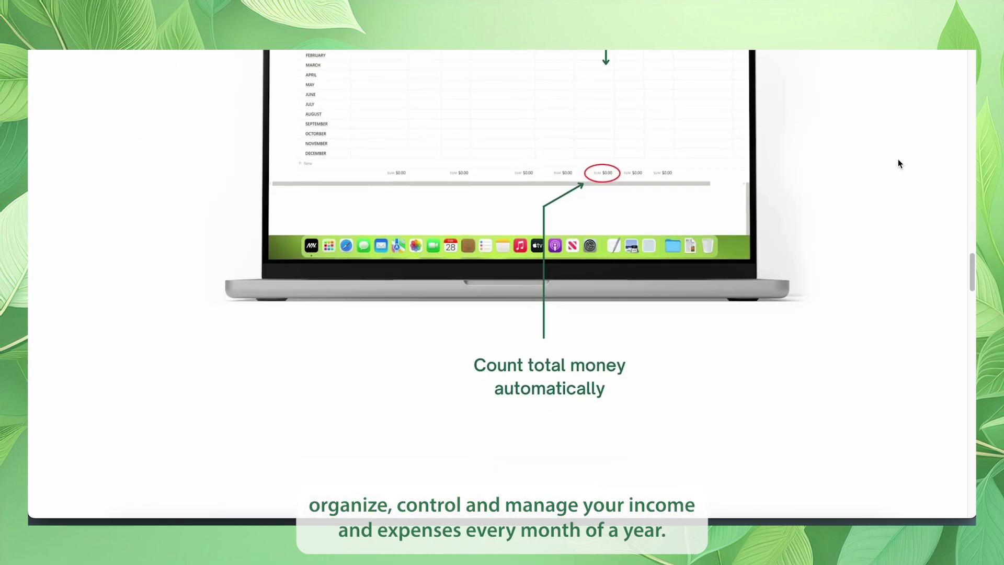
pyautogui.scroll(-10, 899, 160)
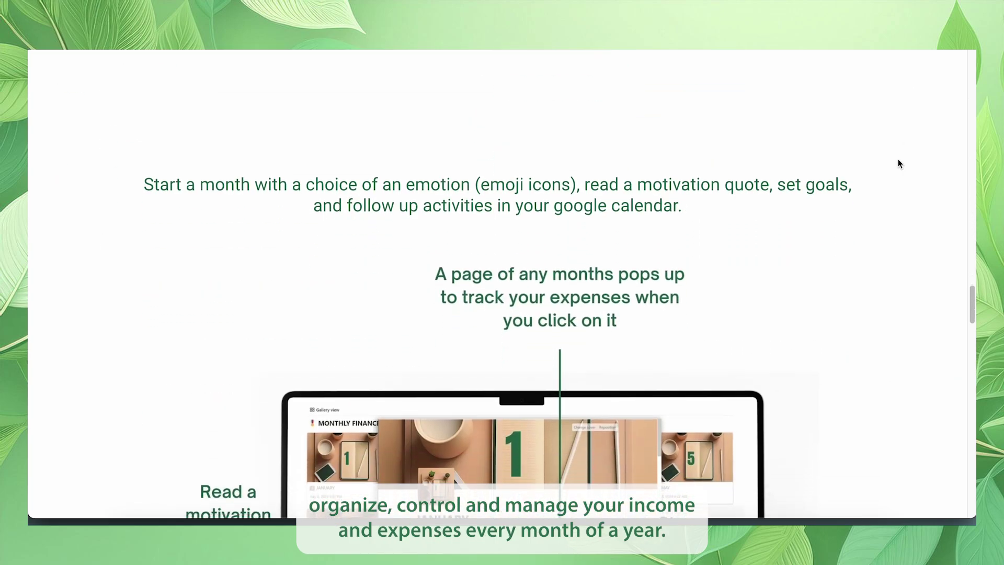
pyautogui.scroll(-10, 898, 161)
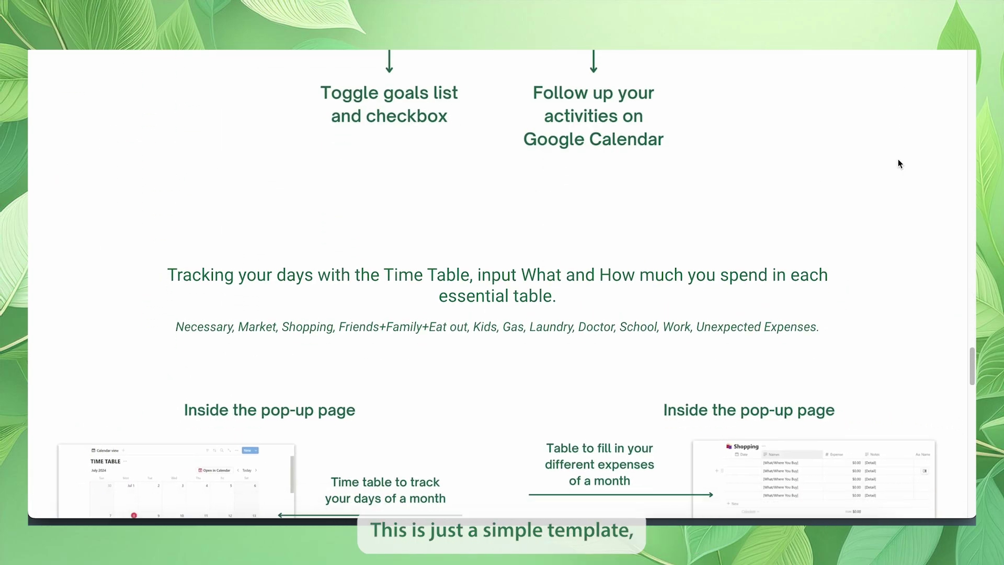
pyautogui.scroll(-10, 899, 164)
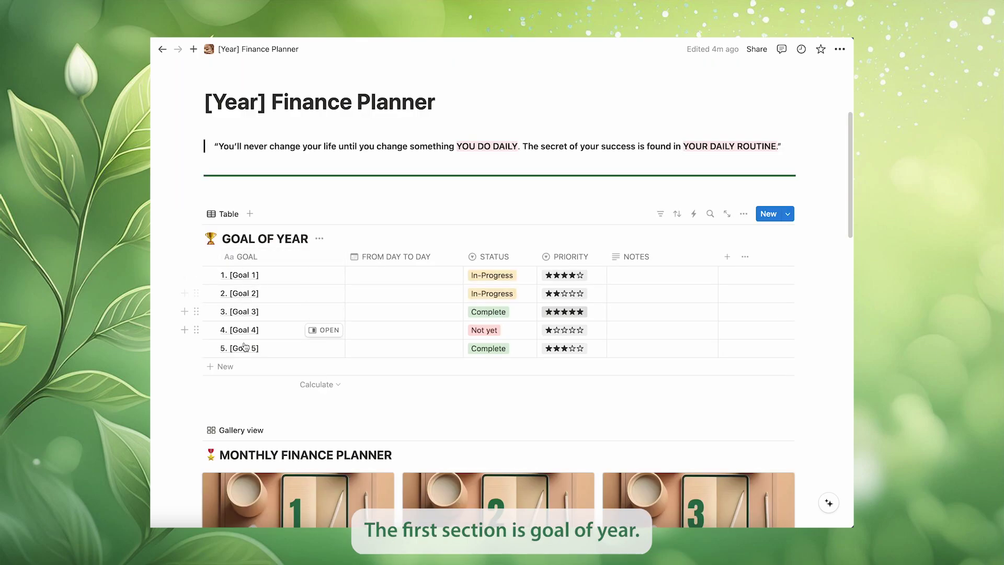
pyautogui.scroll(-5, 471, 324)
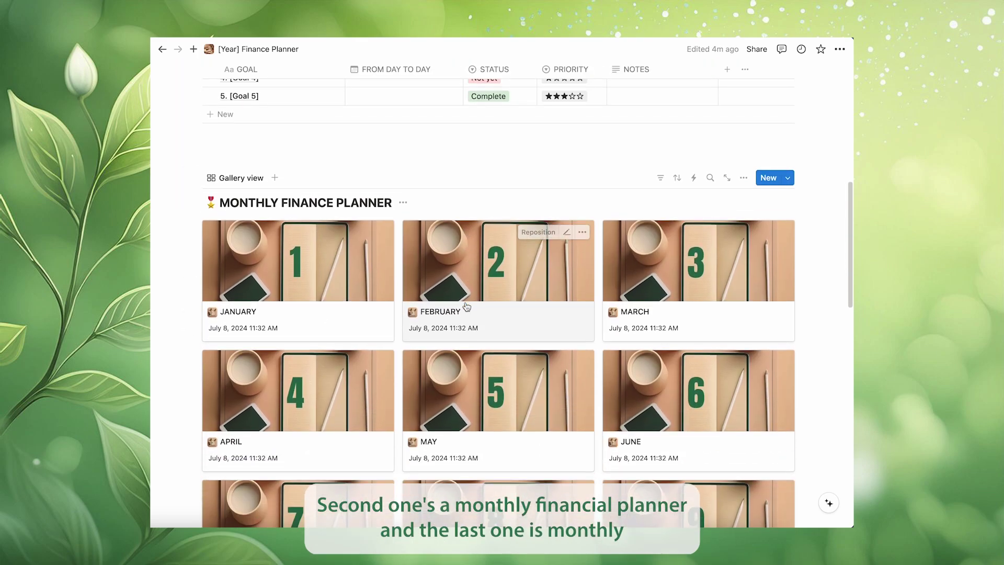
pyautogui.scroll(-10, 467, 306)
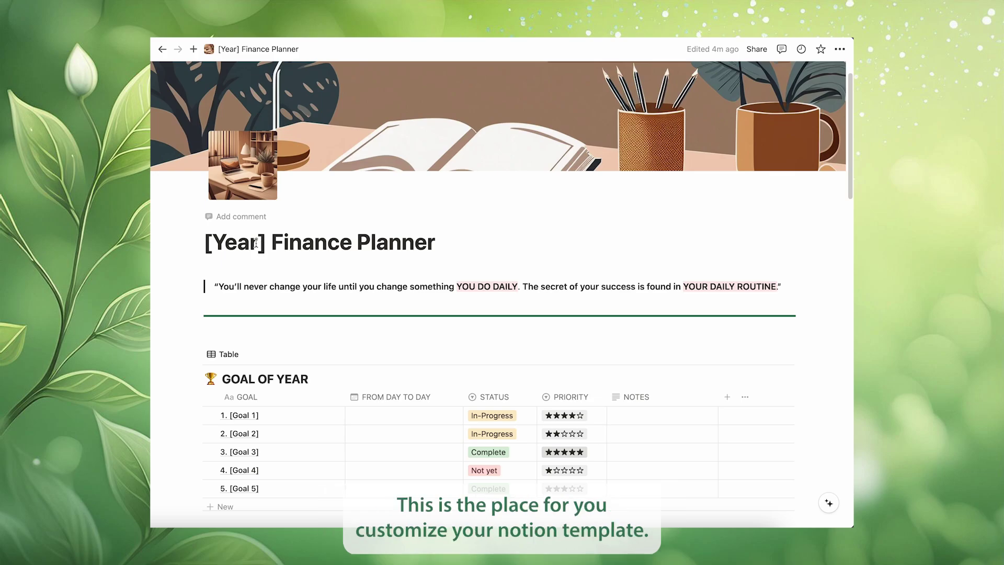
# Replace '[Year]' in the page title with 2024, making it '2024 Finance Planner'
pyautogui.click(265, 242)
pyautogui.press('BackSpace')
pyautogui.press('BackSpace')
pyautogui.press('BackSpace')
pyautogui.press('BackSpace')
pyautogui.press('BackSpace')
pyautogui.press('BackSpace')
pyautogui.press('BackSpace')
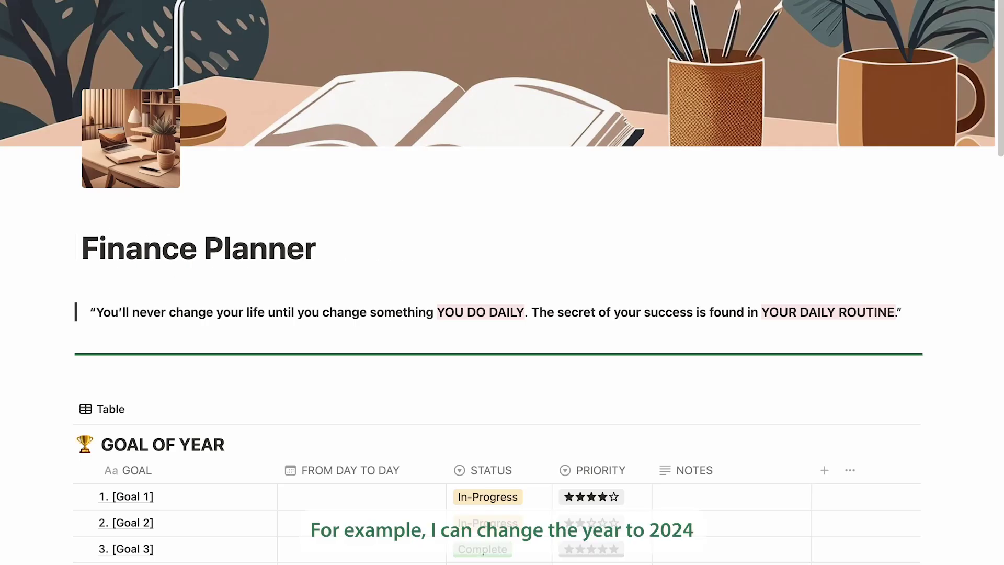
pyautogui.write('2024')
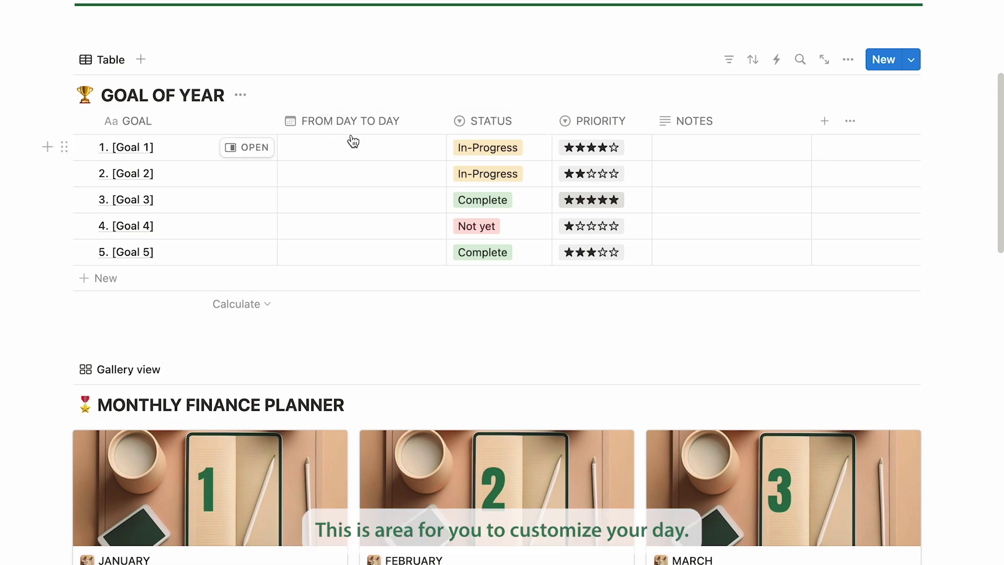
# Set Goal 1's From Day to Day range to 07/31/2024 → 12/31/2024 and clear its name
pyautogui.click(377, 156)
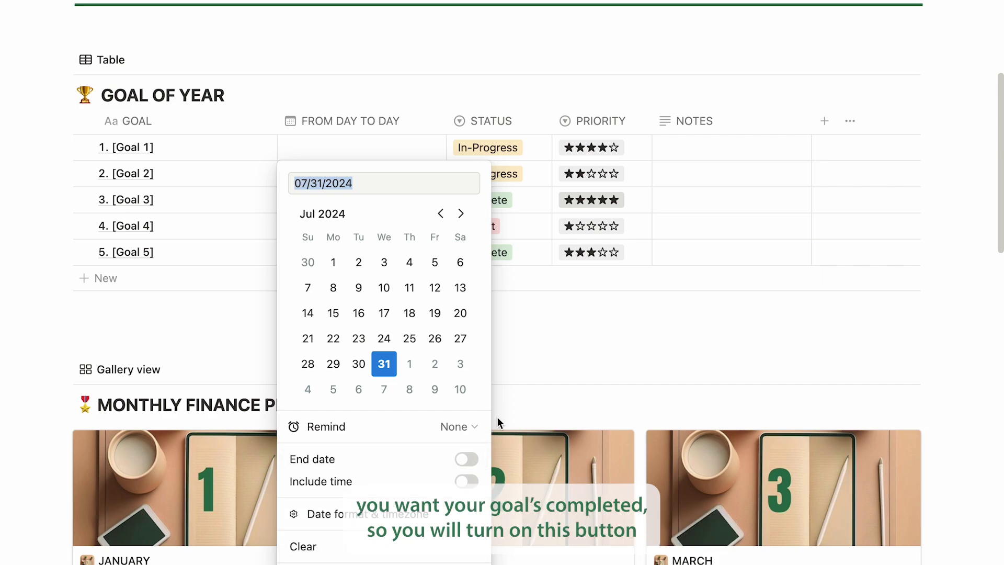
pyautogui.click(466, 460)
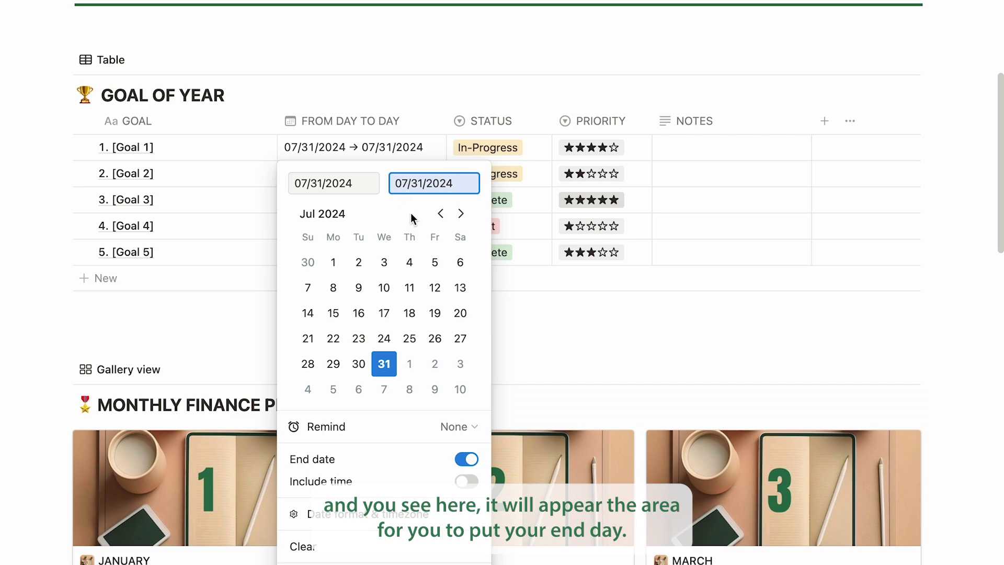
pyautogui.doubleClick(461, 213)
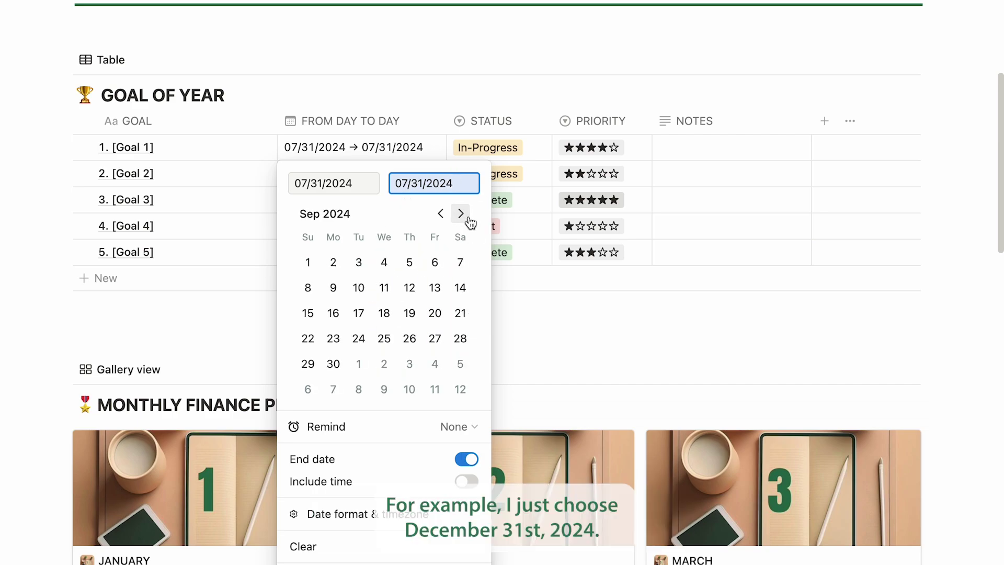
pyautogui.doubleClick(461, 213)
pyautogui.click(461, 213)
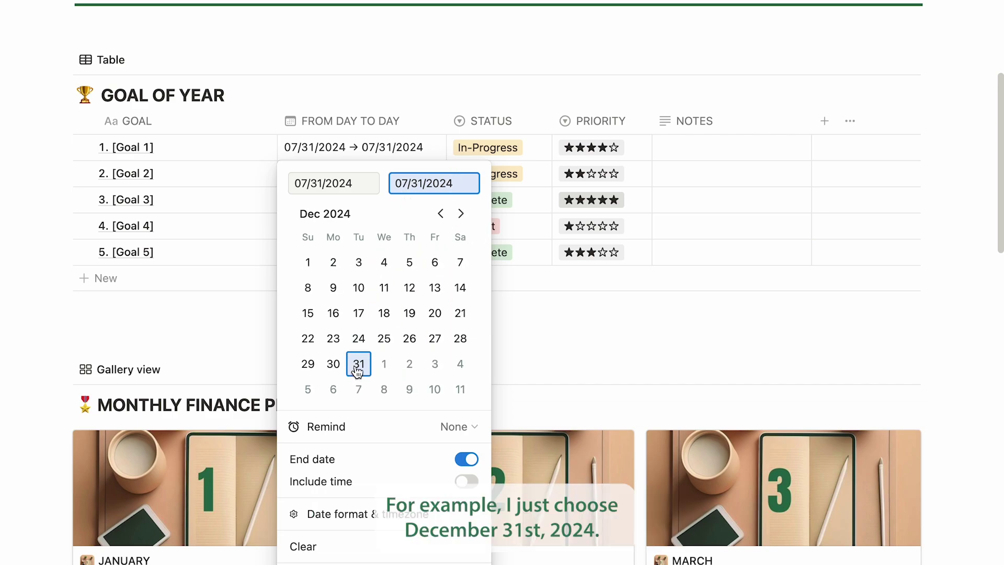
pyautogui.click(358, 370)
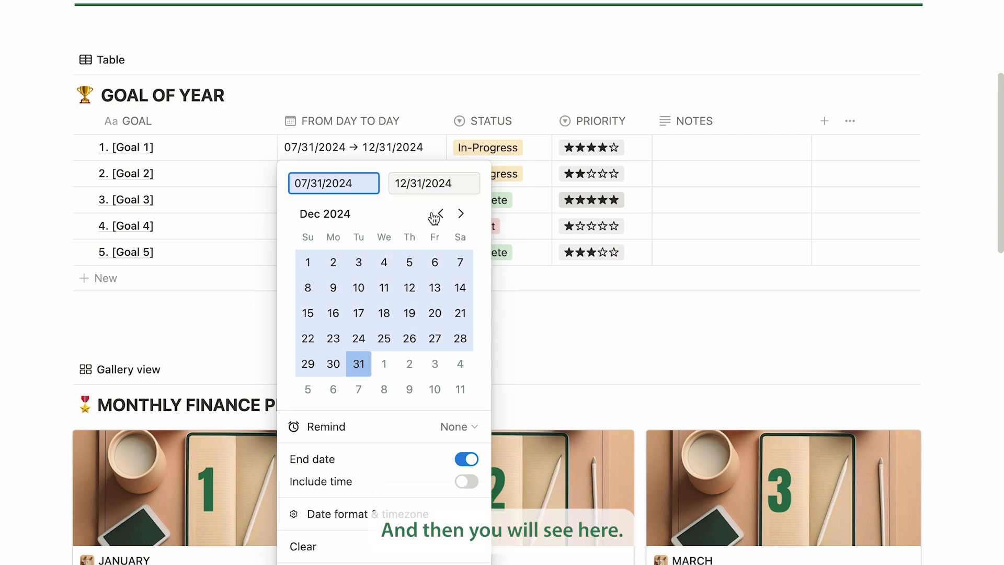
pyautogui.click(152, 147)
pyautogui.press('BackSpace')
pyautogui.press('BackSpace')
pyautogui.press('BackSpace')
pyautogui.press('BackSpace')
pyautogui.press('BackSpace')
pyautogui.press('BackSpace')
pyautogui.press('BackSpace')
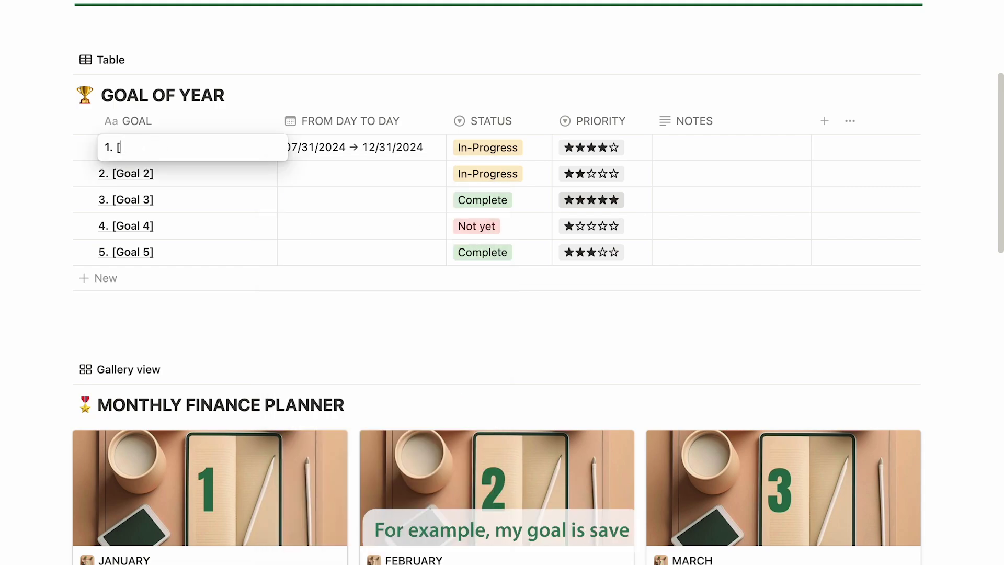
# Name Goal 1 'Save $10,000 to buy a new car', keeping In-Progress status and four-star priority
pyautogui.write('Save ')
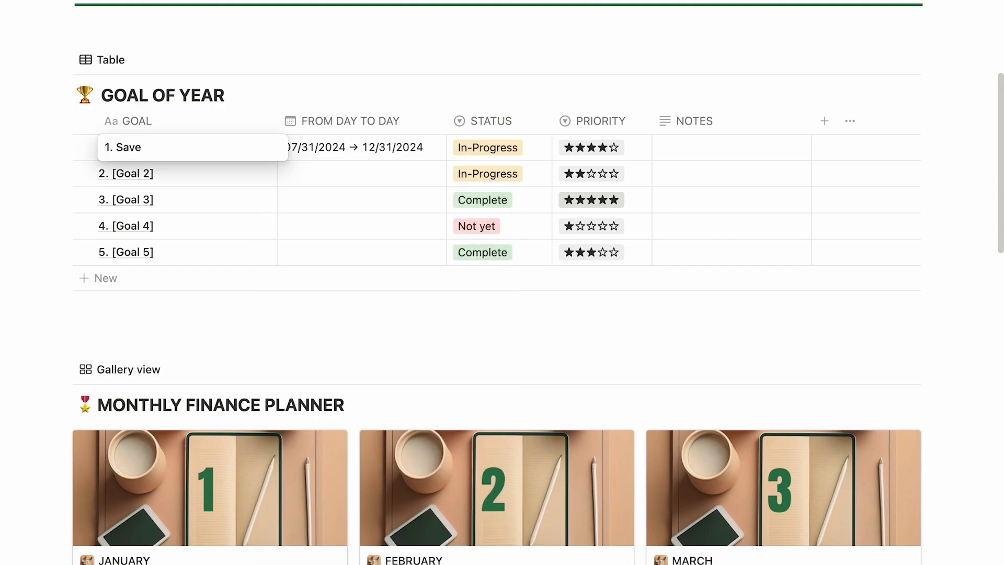
pyautogui.write('$10,000')
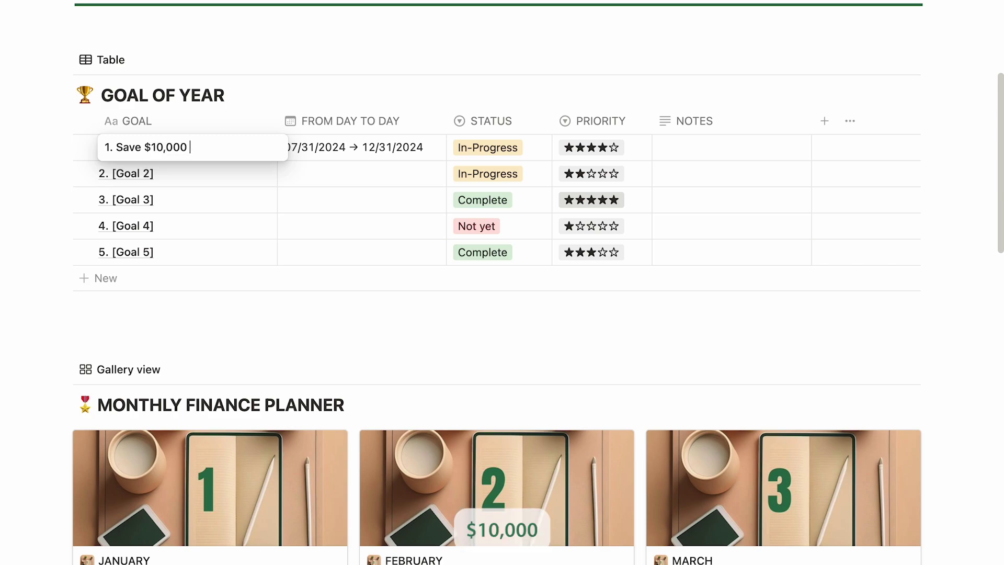
pyautogui.write(' to buy a new car')
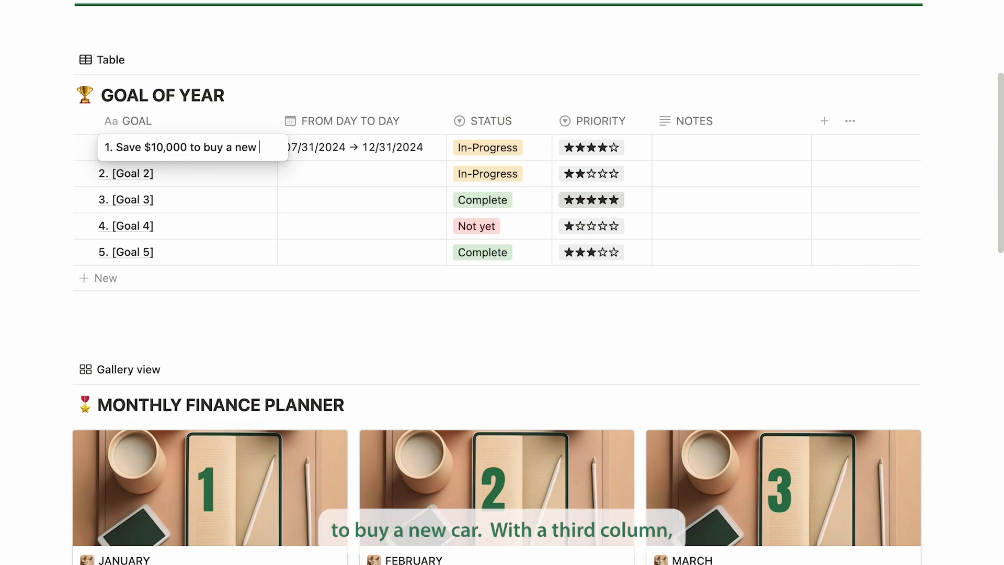
pyautogui.press('Escape')
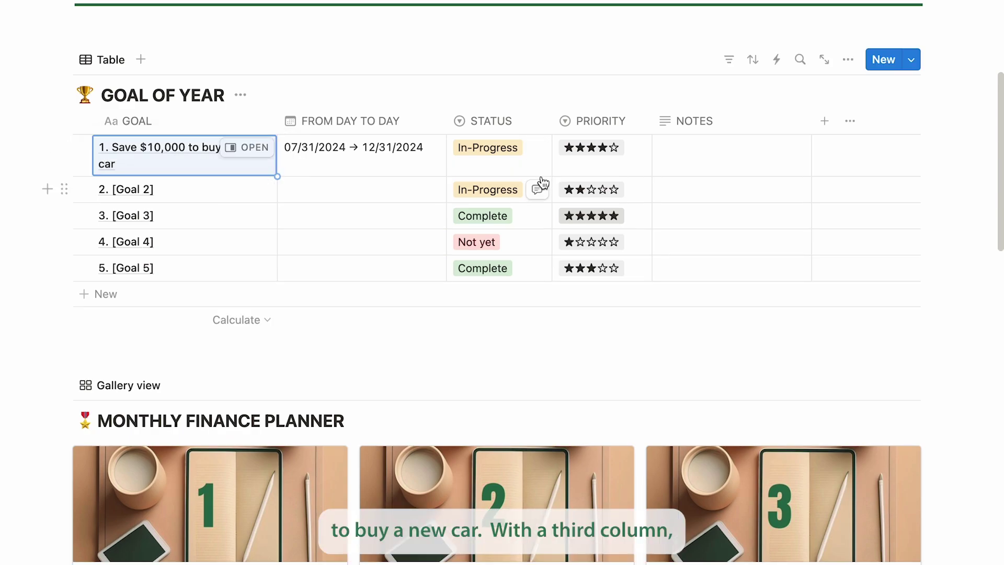
pyautogui.click(485, 165)
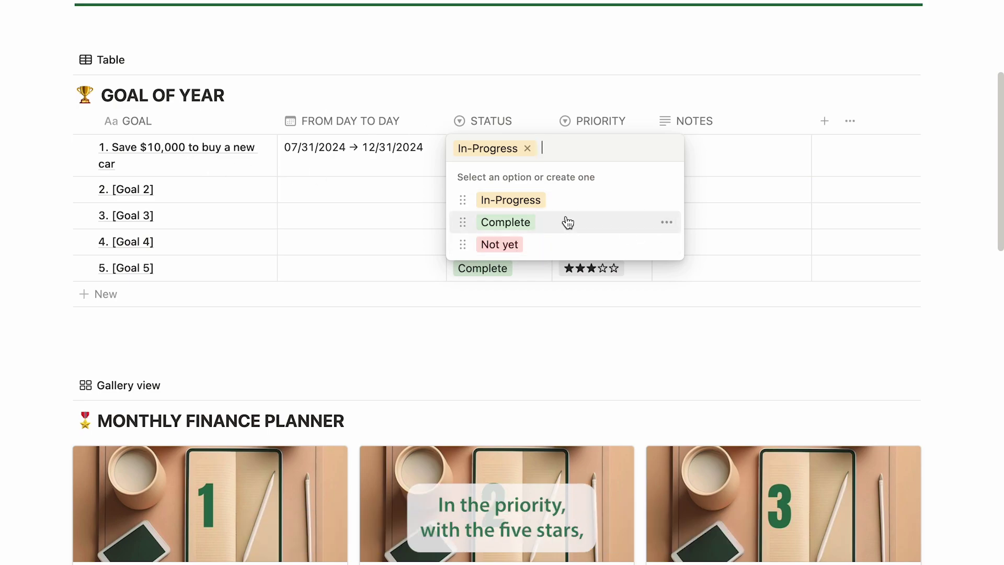
pyautogui.press('Escape')
pyautogui.click(645, 173)
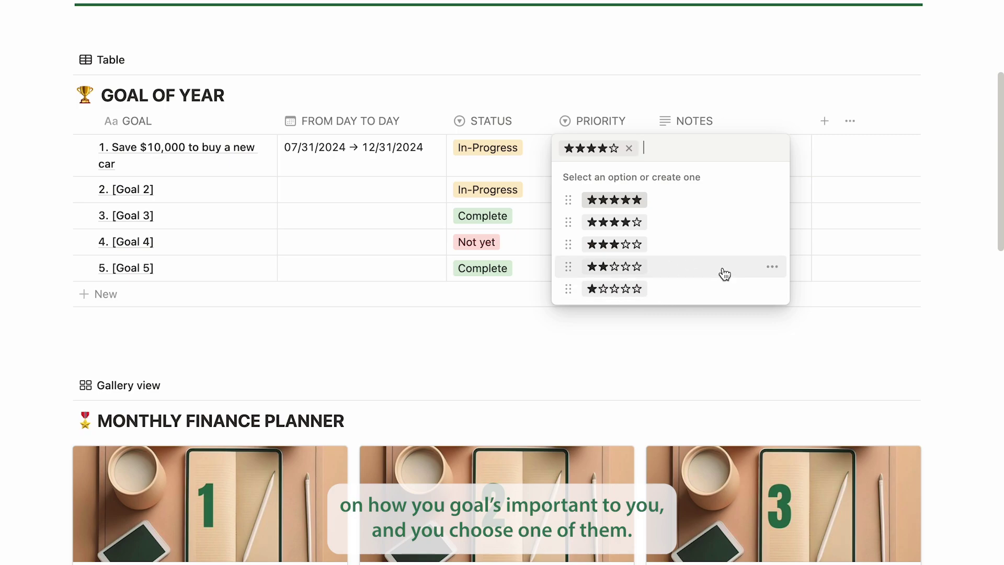
pyautogui.press('Escape')
pyautogui.click(734, 169)
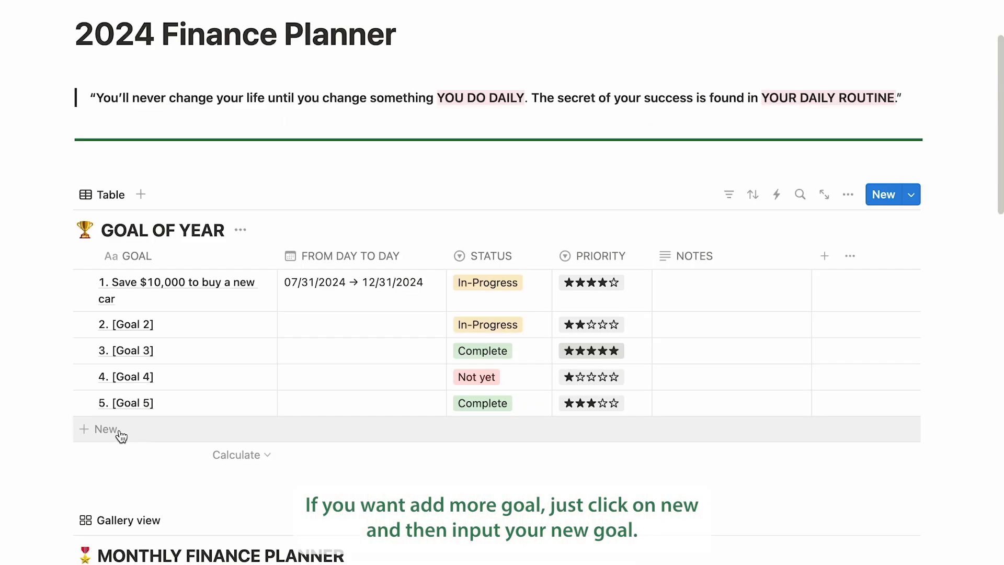
# Add a new goal row '6. [Goal 6' and move down to the Monthly Finance Planner gallery
pyautogui.click(116, 435)
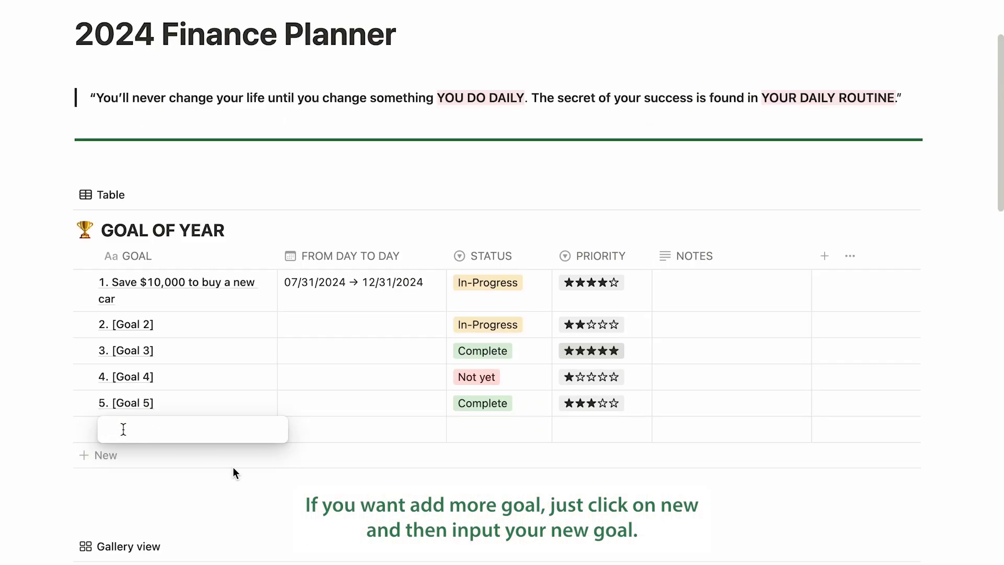
pyautogui.write('6. [Goal 6')
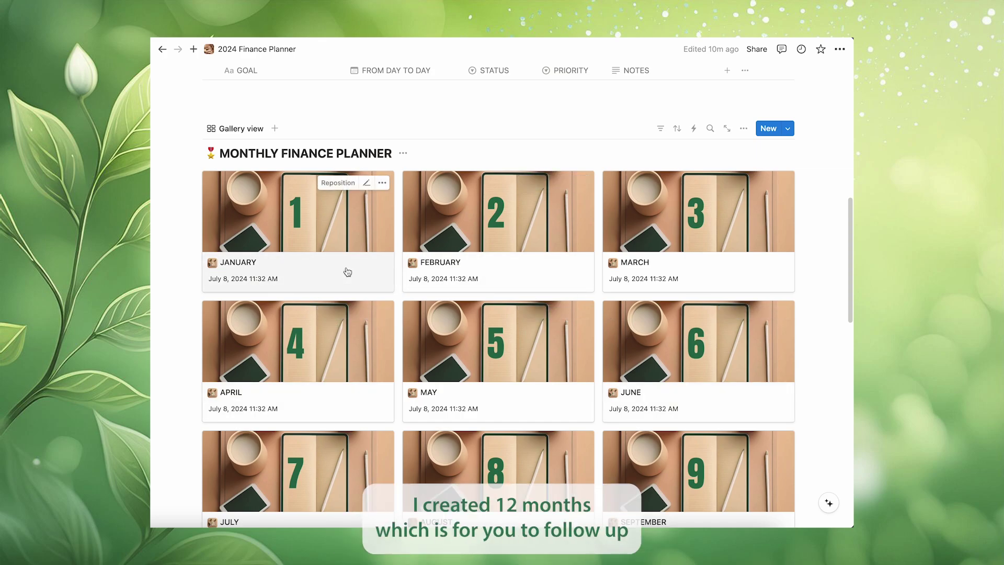
pyautogui.scroll(-3, 347, 272)
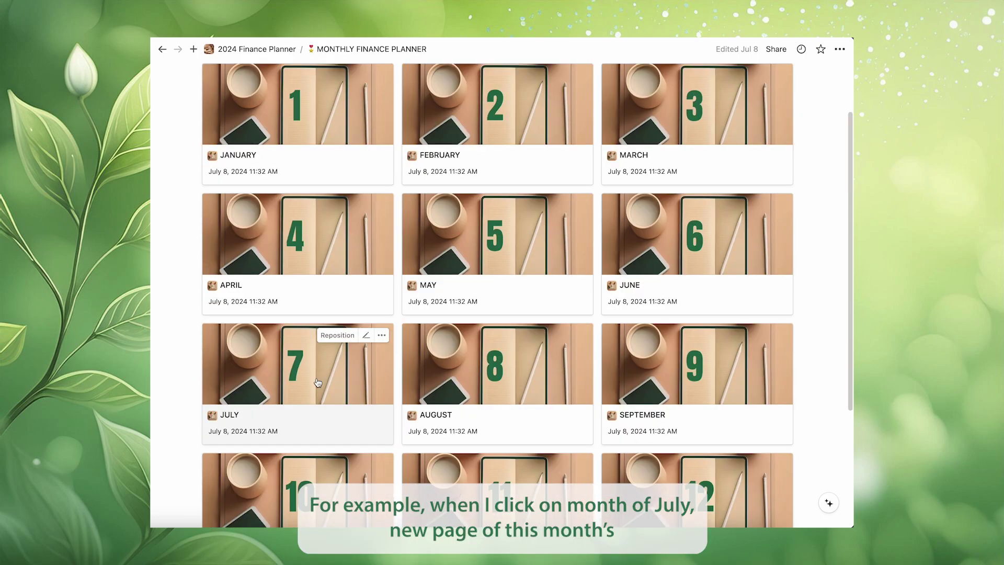
# Open the JULY card as a full page, keeping the smiling Month Of mood emoji
pyautogui.click(318, 382)
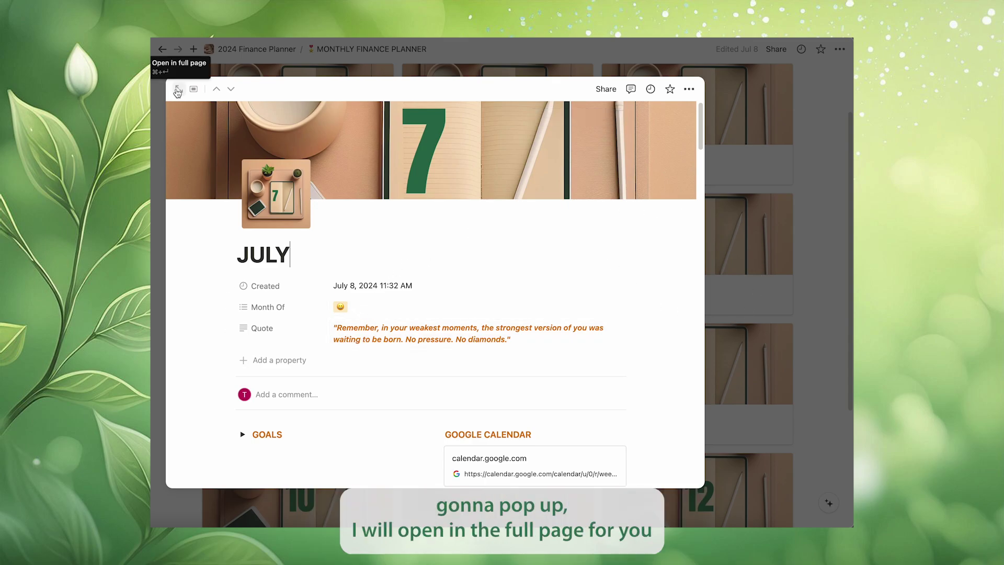
pyautogui.click(177, 92)
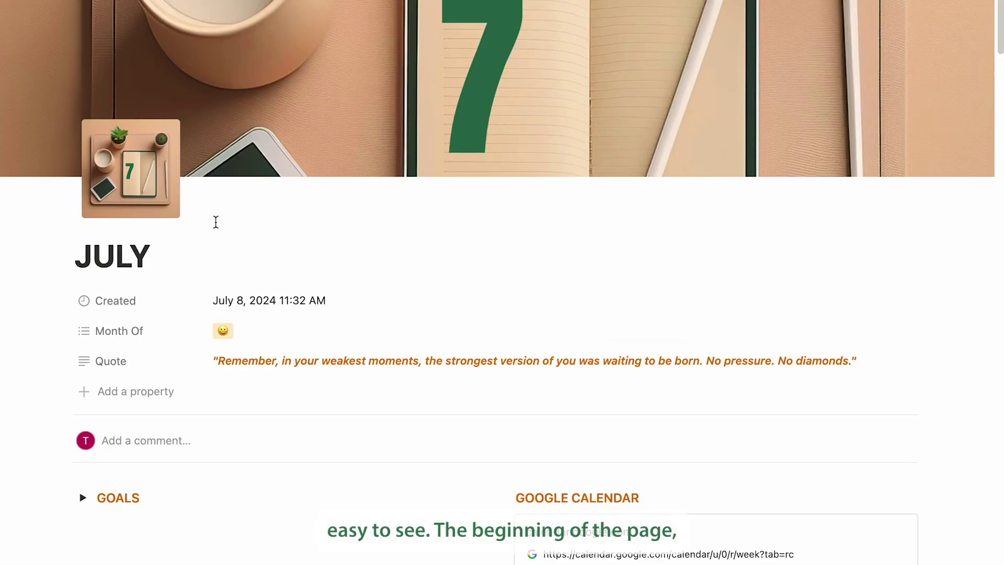
pyautogui.scroll(-1, 262, 329)
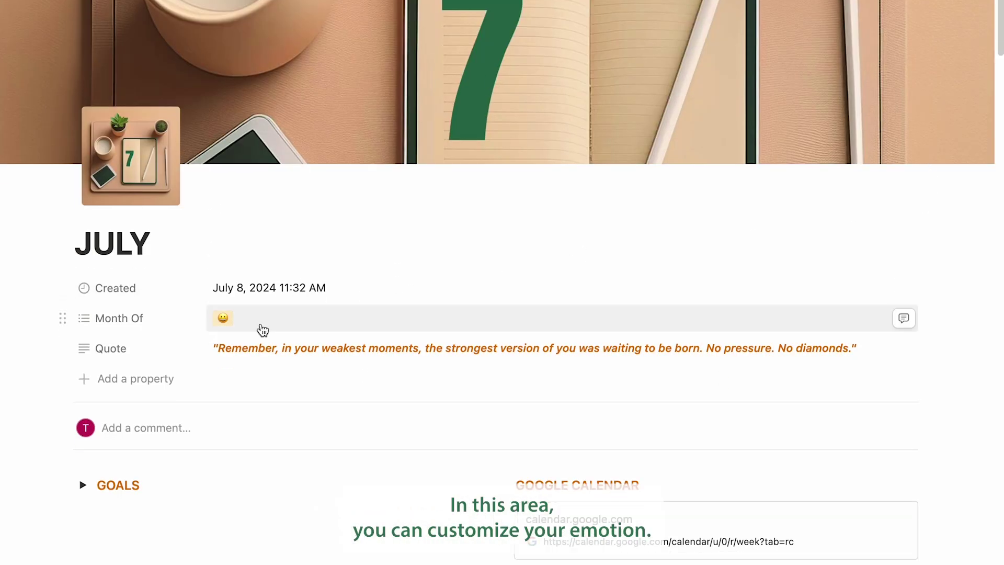
pyautogui.click(317, 331)
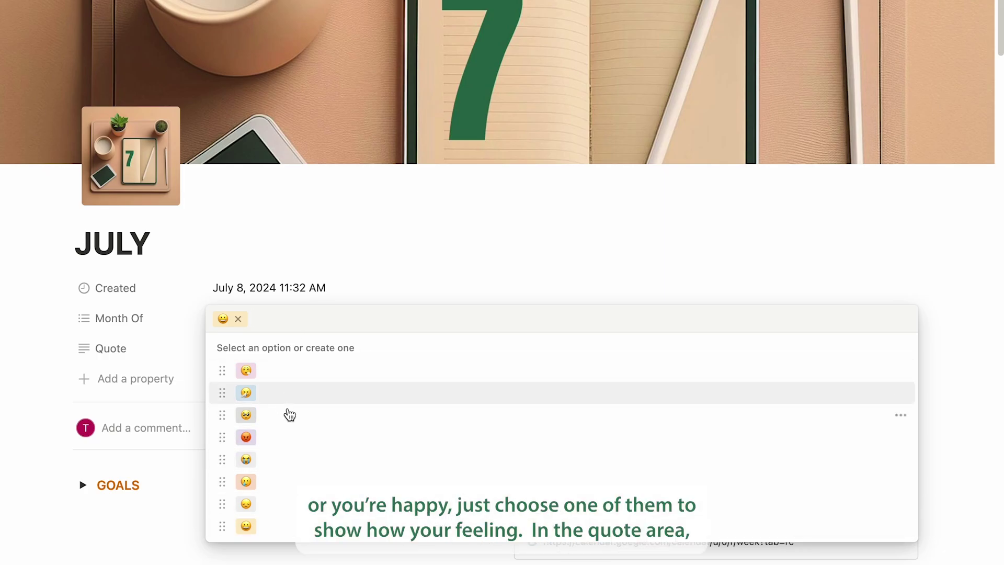
pyautogui.press('Escape')
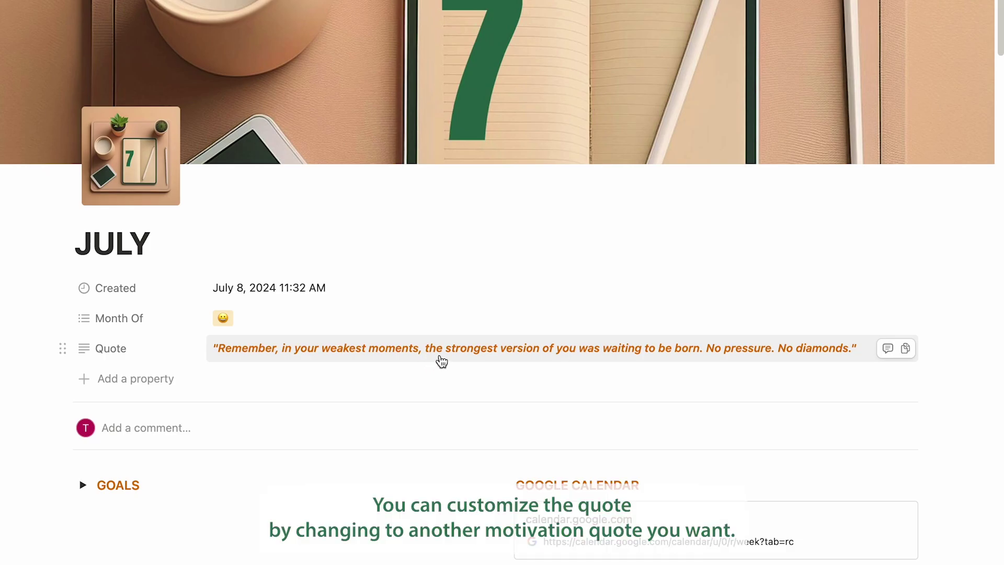
pyautogui.scroll(-3, 442, 360)
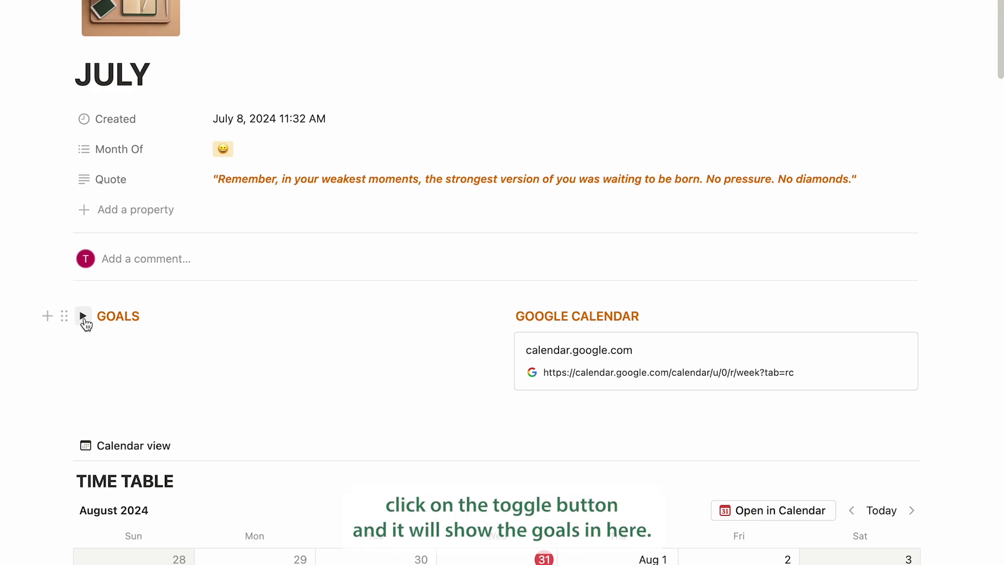
# Change July's Goal 1 to 'Saving $2000', add a 'Goal' entry after Goal 5, then collapse GOALS
pyautogui.click(83, 315)
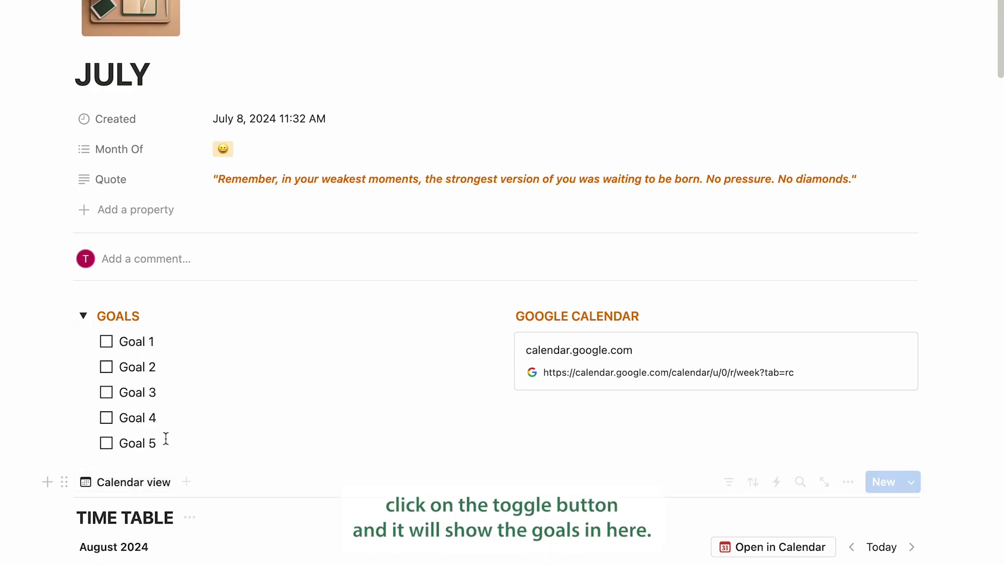
pyautogui.click(157, 343)
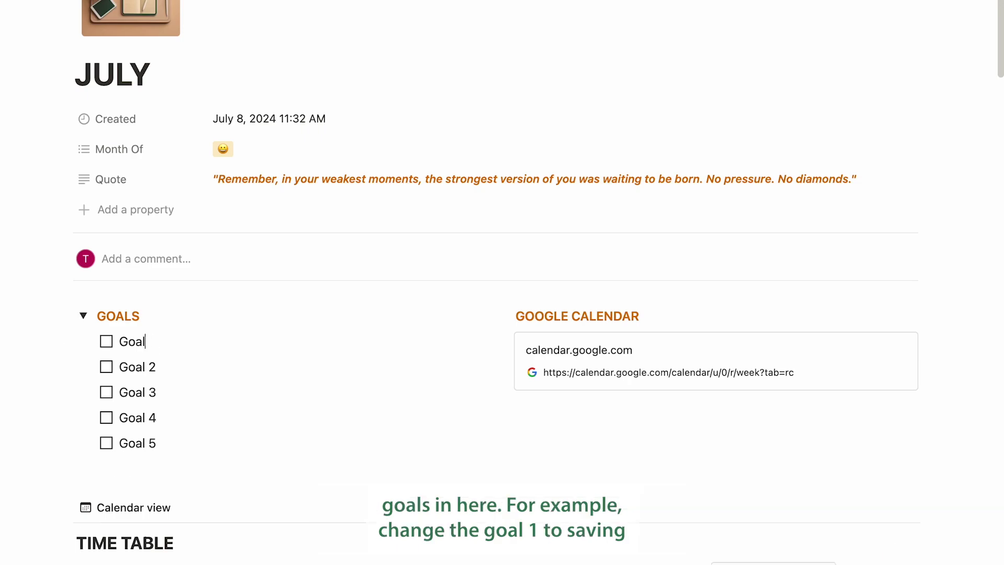
pyautogui.press('BackSpace')
pyautogui.press('BackSpace')
pyautogui.press('BackSpace')
pyautogui.write('Saving $2000')
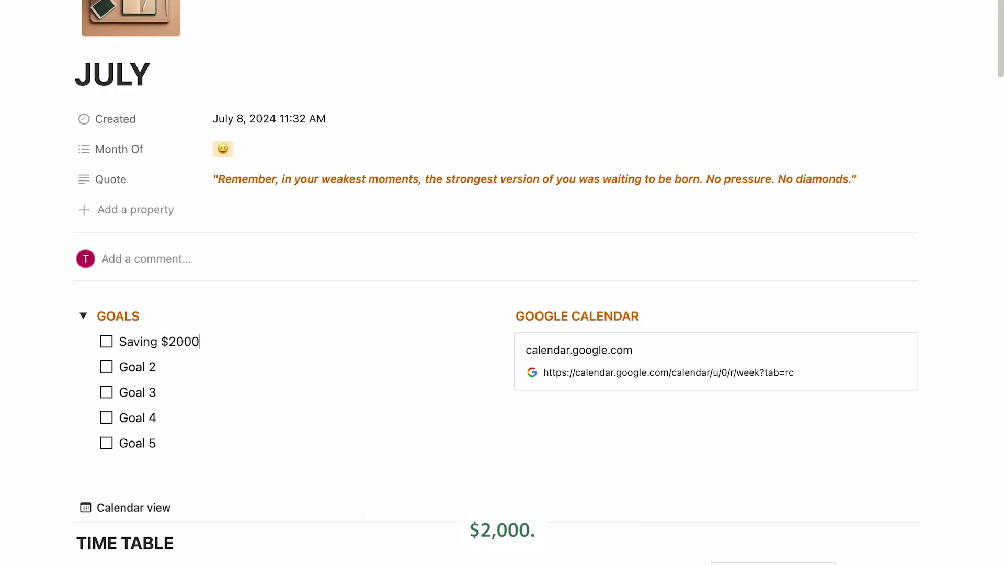
pyautogui.click(173, 443)
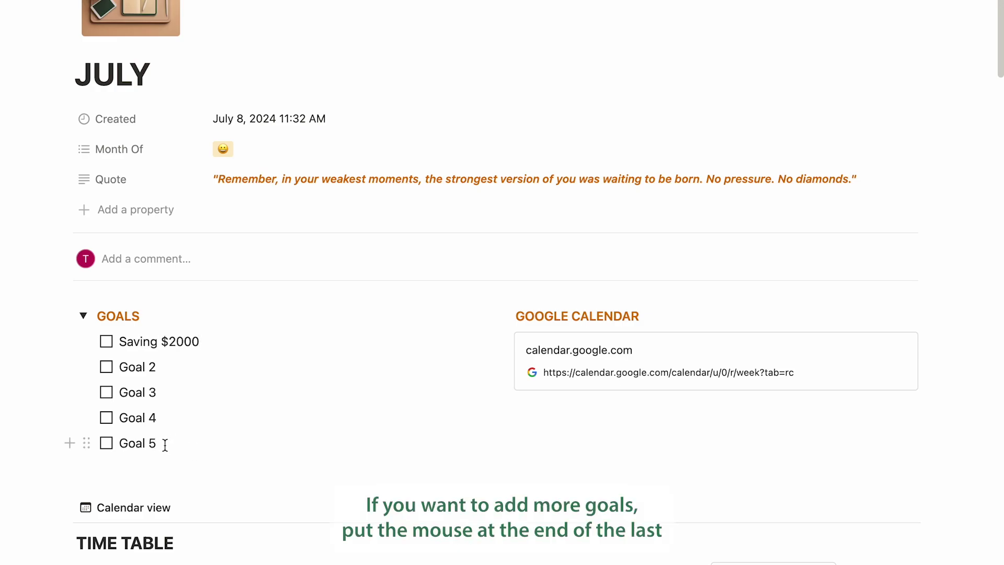
pyautogui.press('Return')
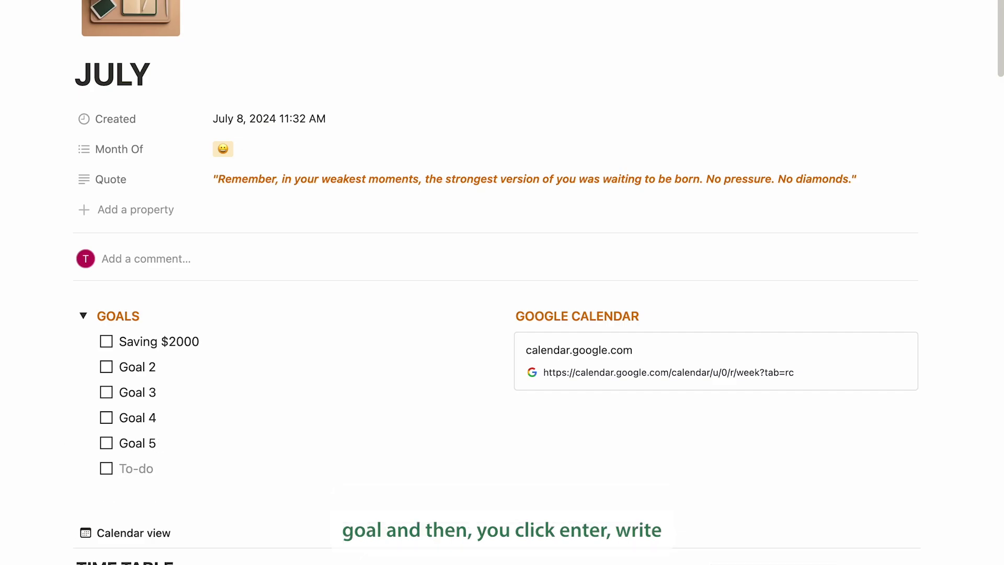
pyautogui.write('Goal')
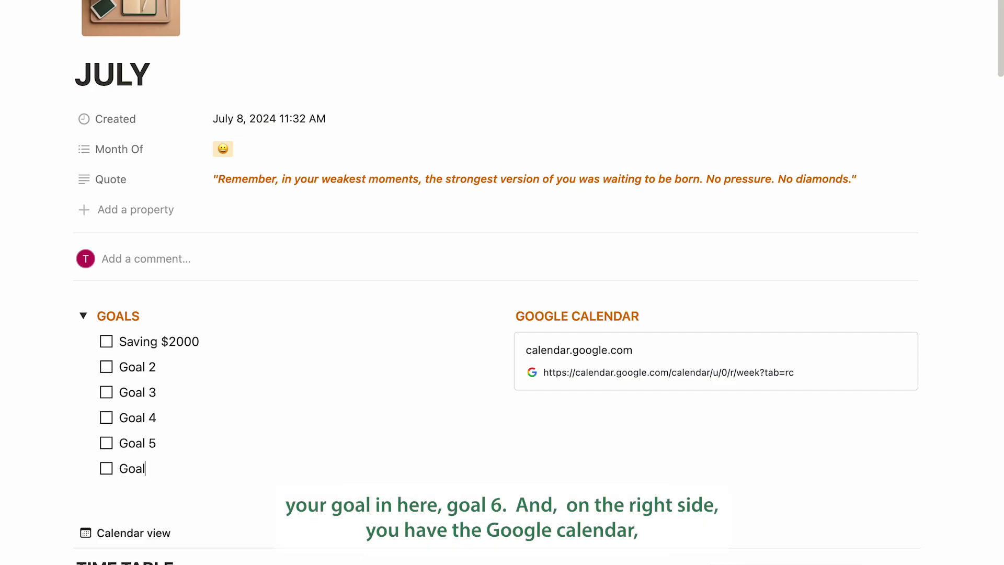
pyautogui.click(83, 316)
pyautogui.scroll(-2, 448, 239)
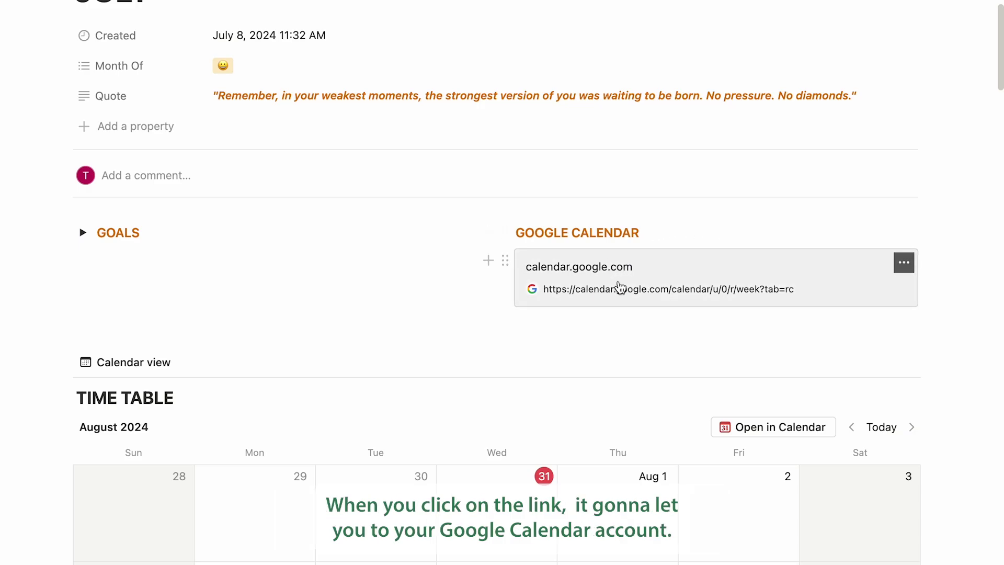
# Create a 'Pay electric bill' task on July 31 with a banknote icon from a 'money' search
pyautogui.scroll(-7, 688, 316)
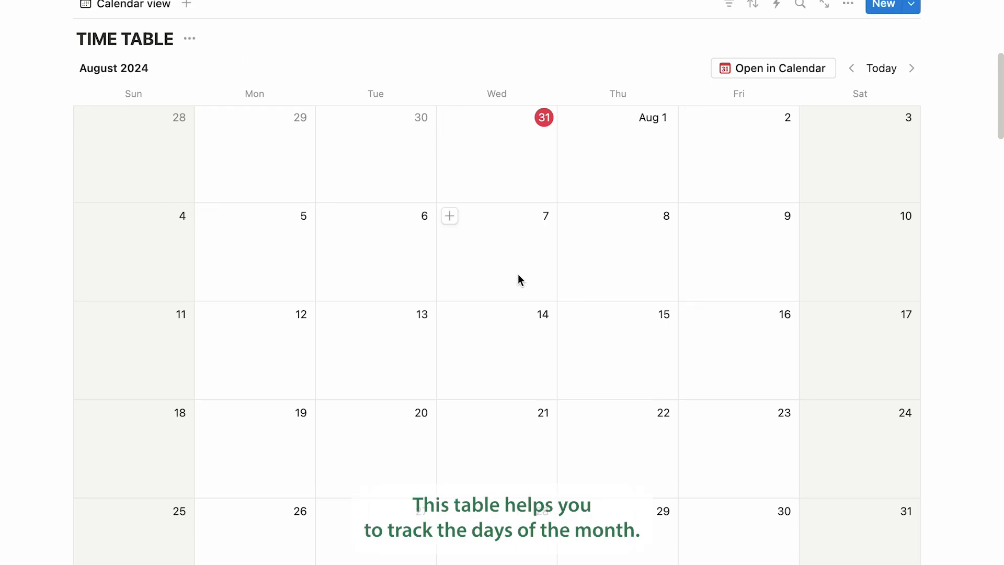
pyautogui.scroll(-1, 507, 326)
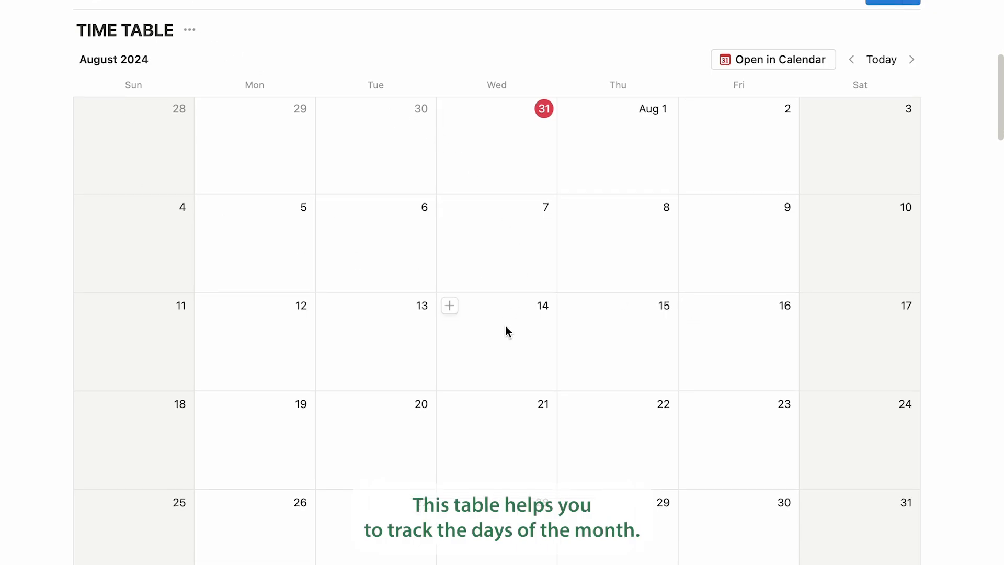
pyautogui.scroll(1, 507, 326)
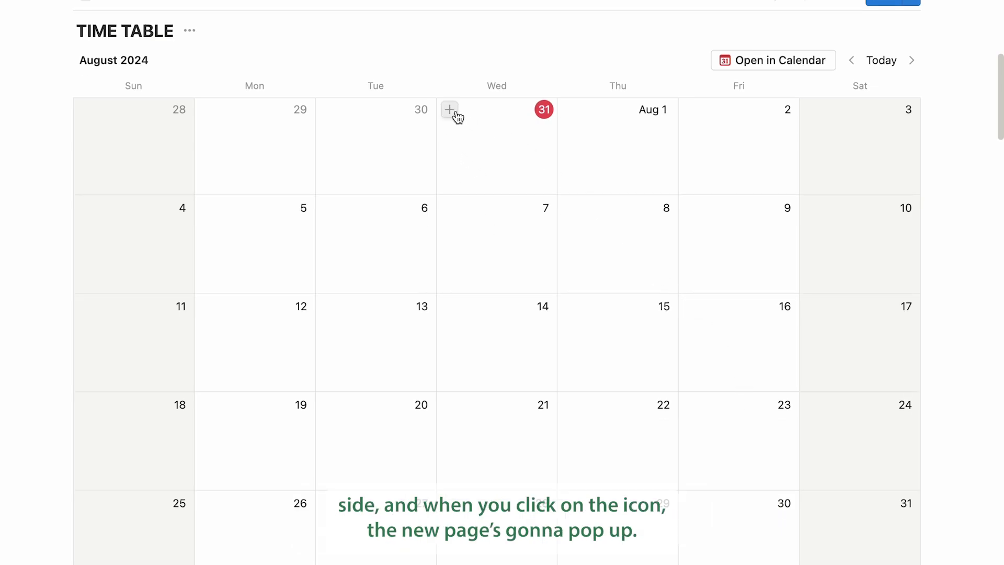
pyautogui.click(450, 110)
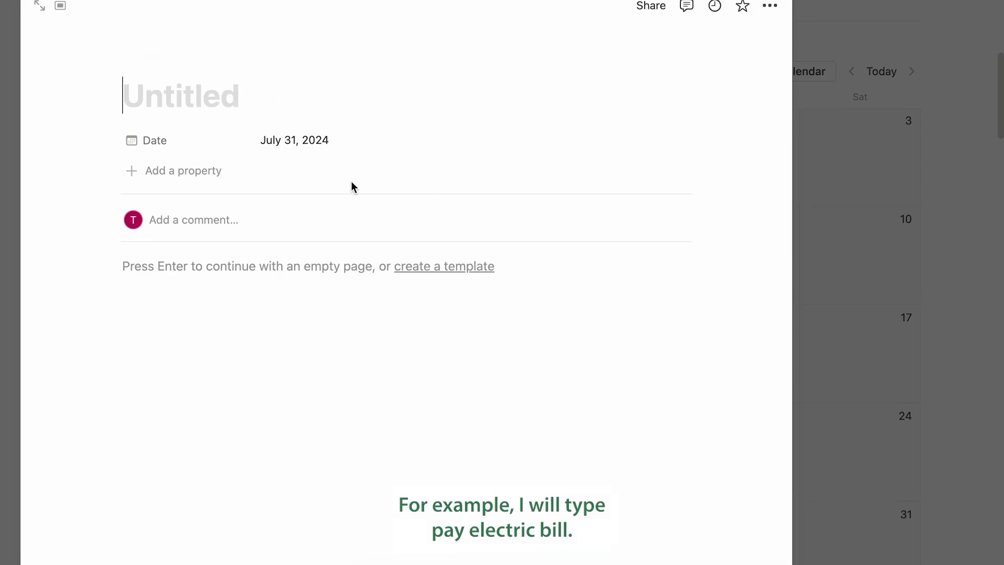
pyautogui.write('Pay electric bill')
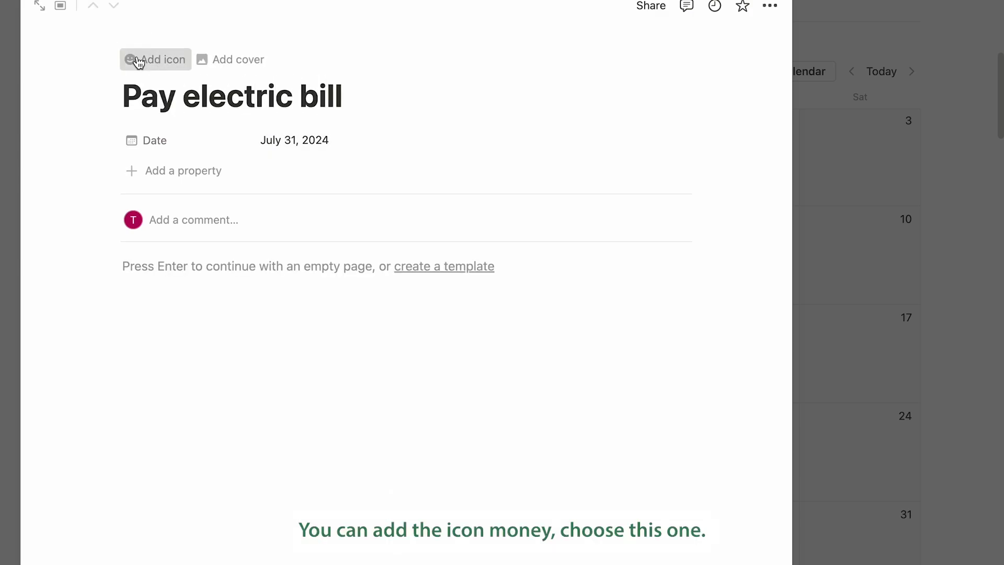
pyautogui.click(138, 60)
pyautogui.write('money')
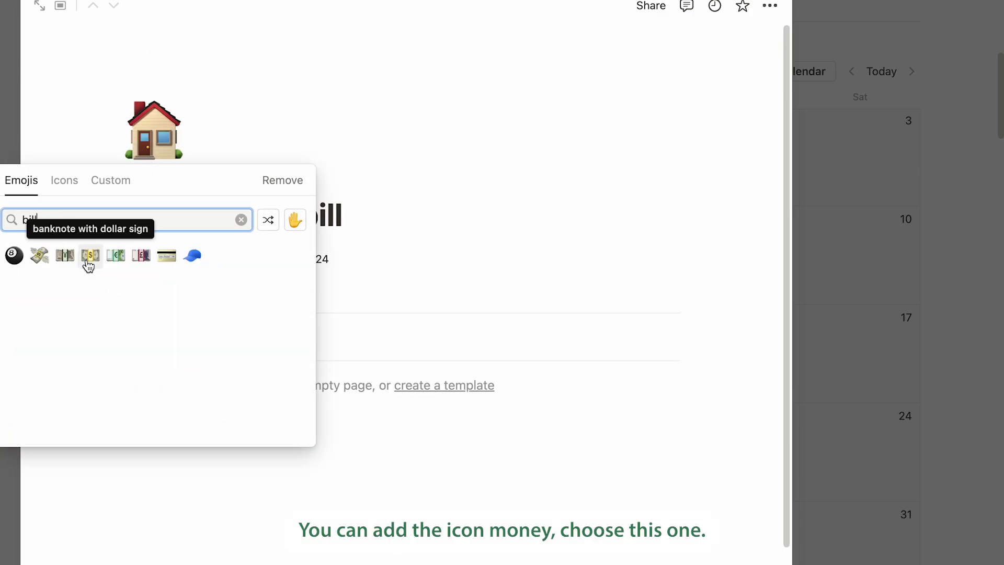
pyautogui.click(86, 259)
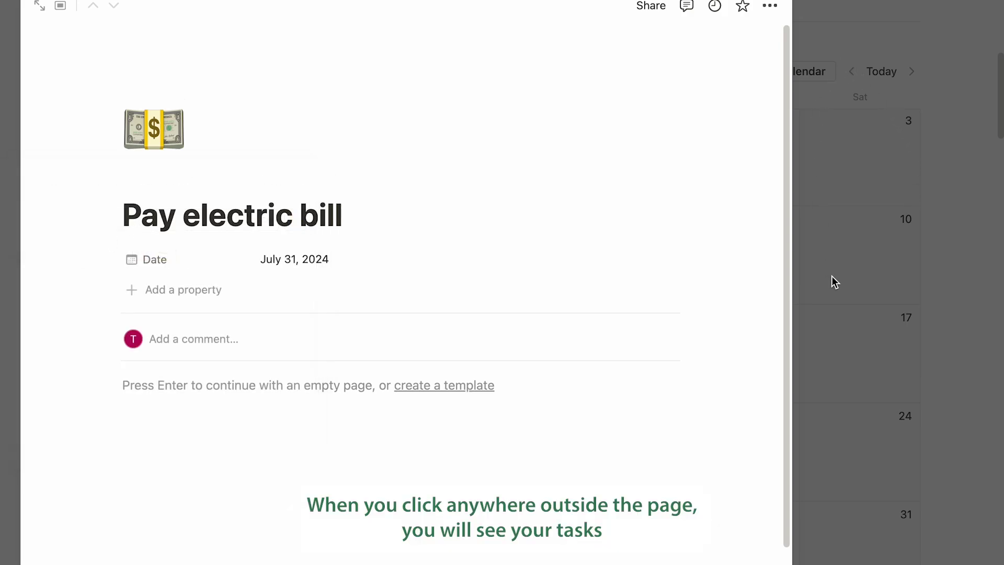
pyautogui.click(864, 216)
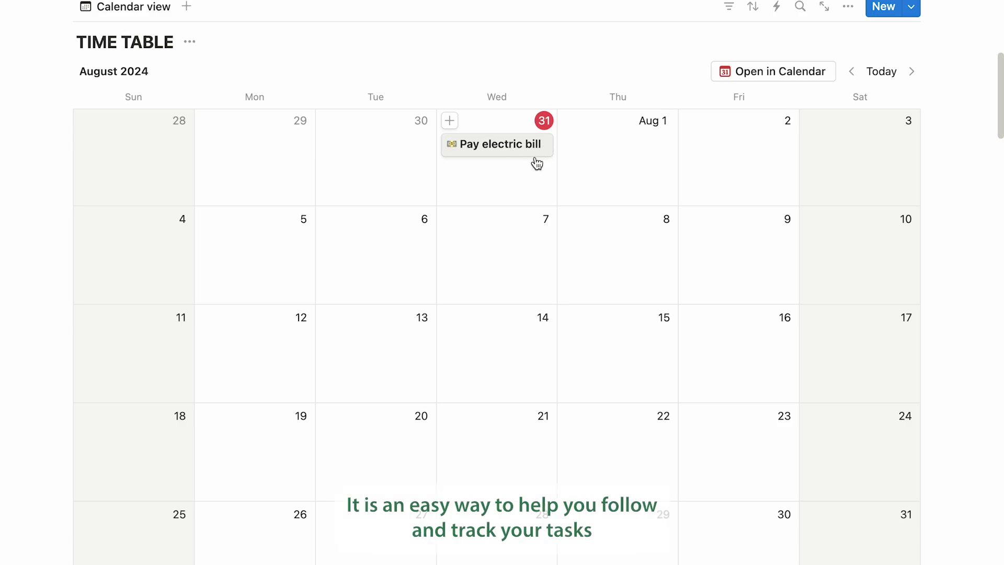
pyautogui.scroll(-1, 539, 189)
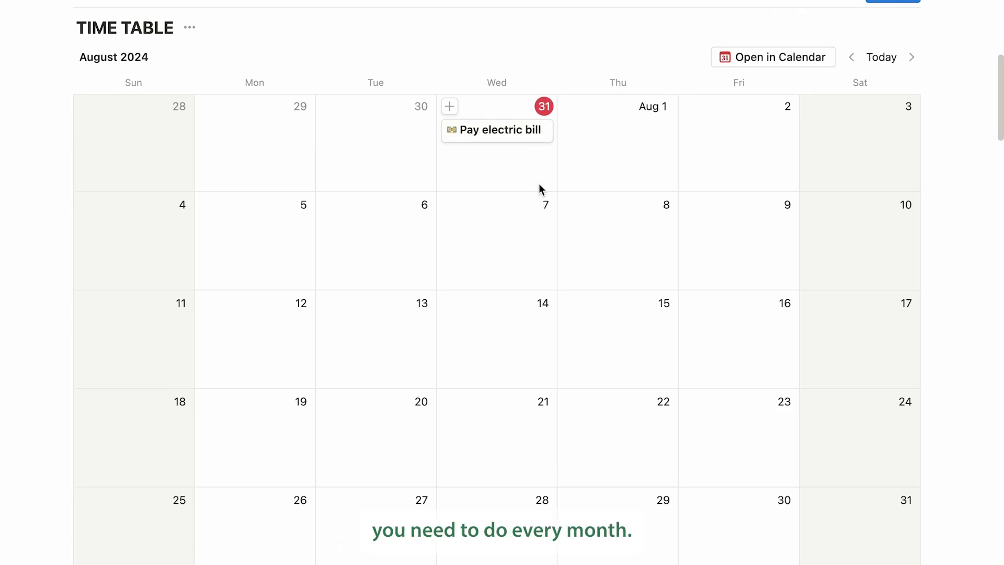
# Scroll through the Laundry, Doctor, School, Work and Unexpected Expenses tables
pyautogui.scroll(-12, 872, 354)
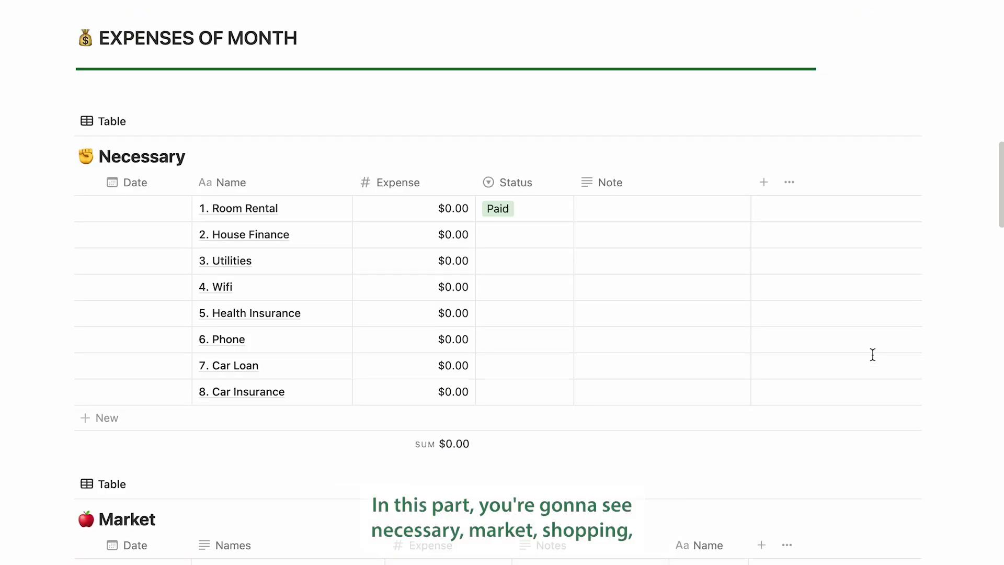
pyautogui.scroll(-12, 872, 354)
pyautogui.scroll(-6, 872, 355)
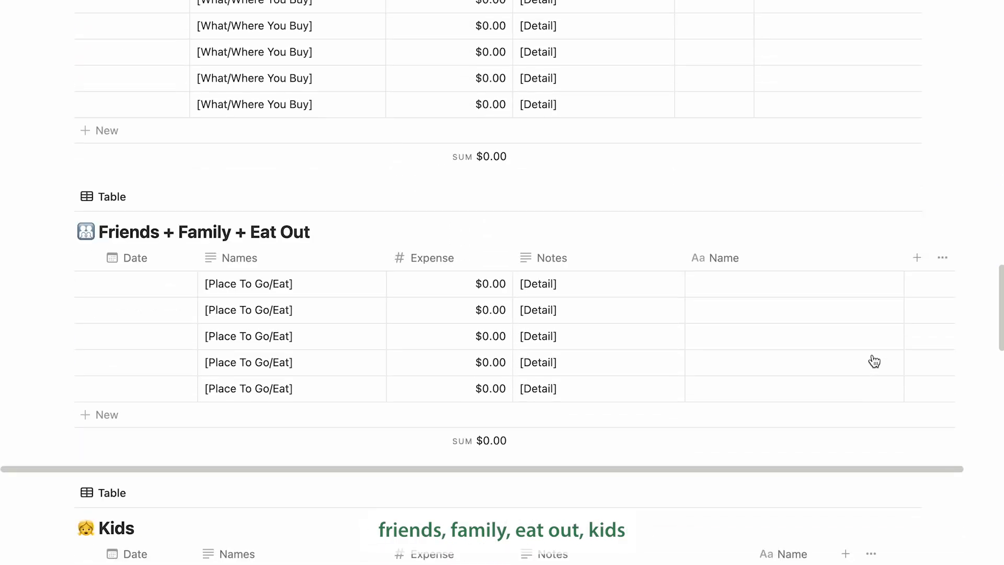
pyautogui.scroll(-10, 873, 358)
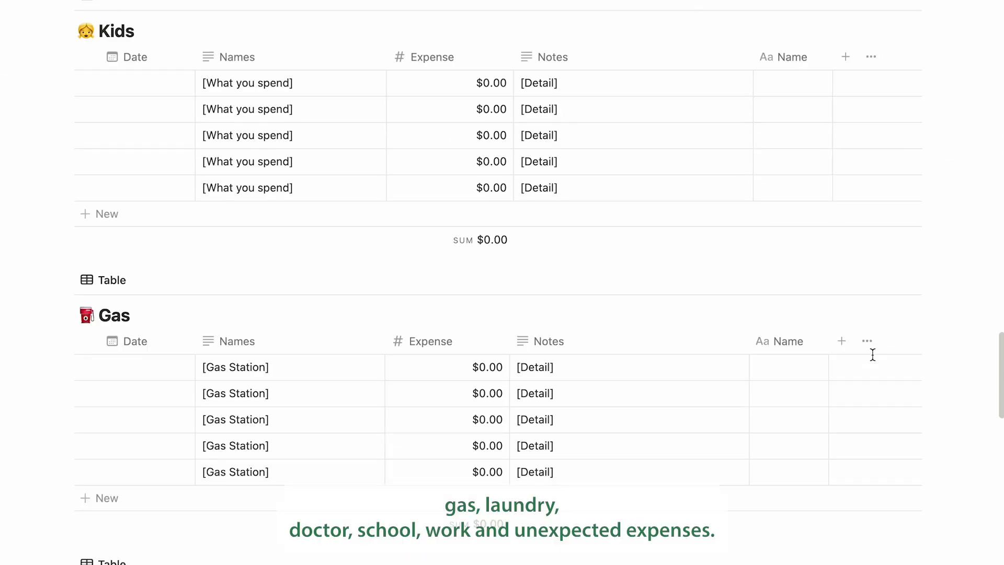
pyautogui.scroll(-8, 872, 354)
pyautogui.scroll(-6, 873, 354)
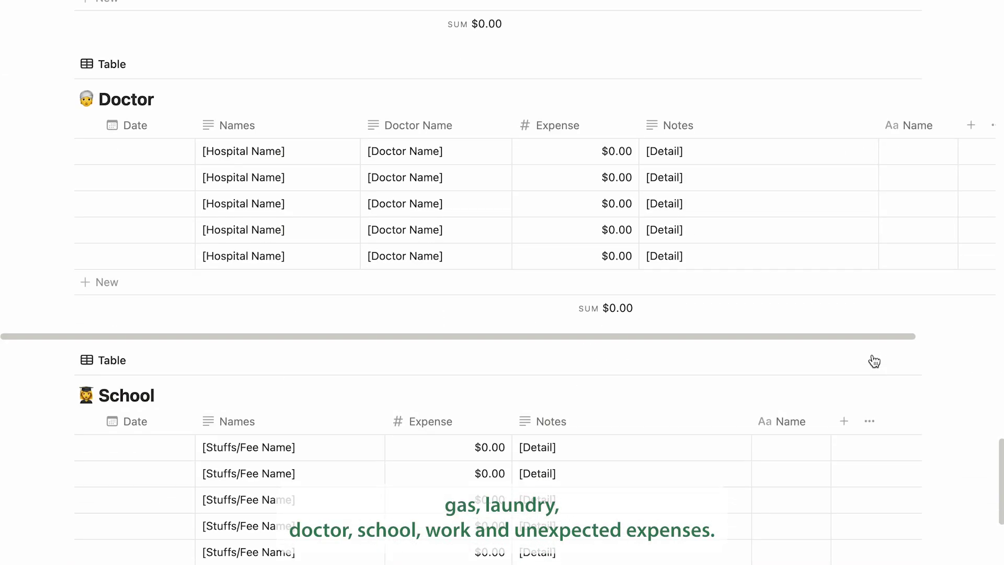
pyautogui.scroll(-7, 873, 359)
pyautogui.scroll(-7, 872, 354)
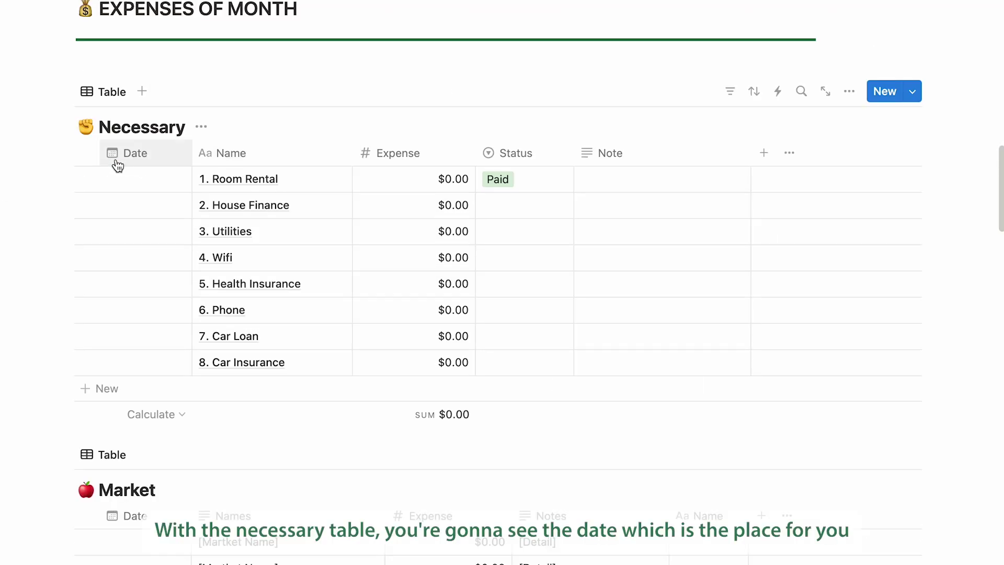
# Leave Room Rental's date empty and status Paid, and add a blank row to Necessary
pyautogui.click(121, 186)
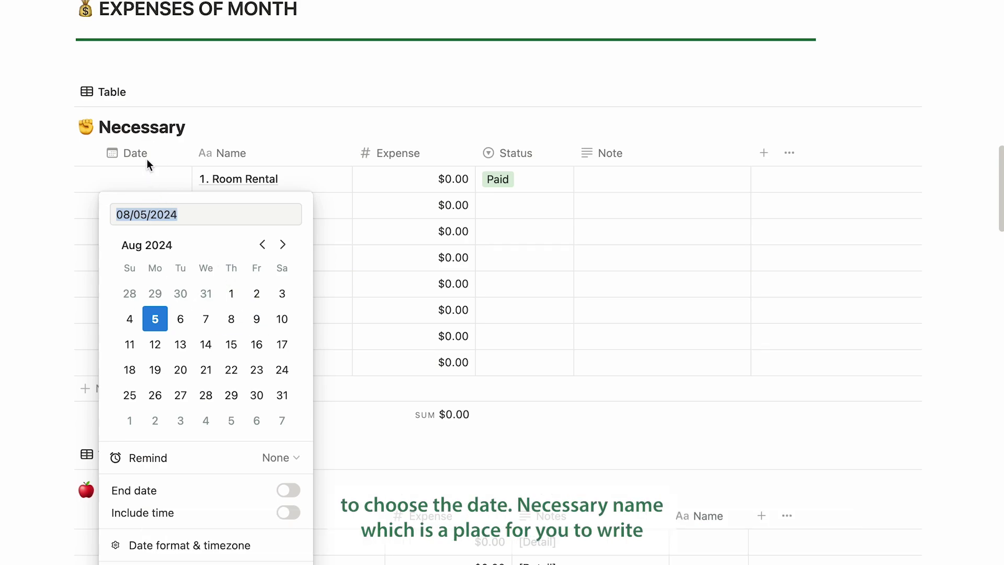
pyautogui.press('Escape')
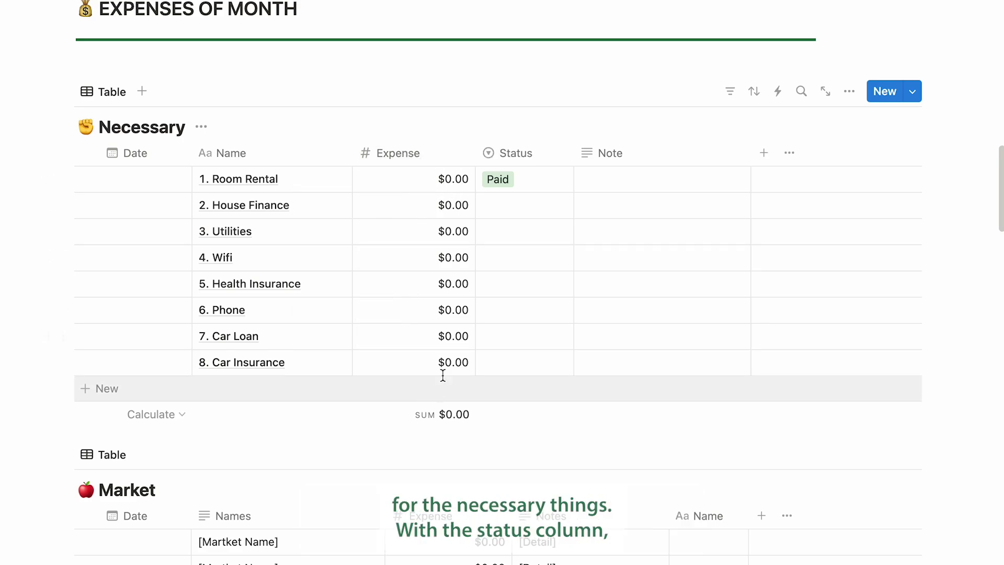
pyautogui.click(544, 177)
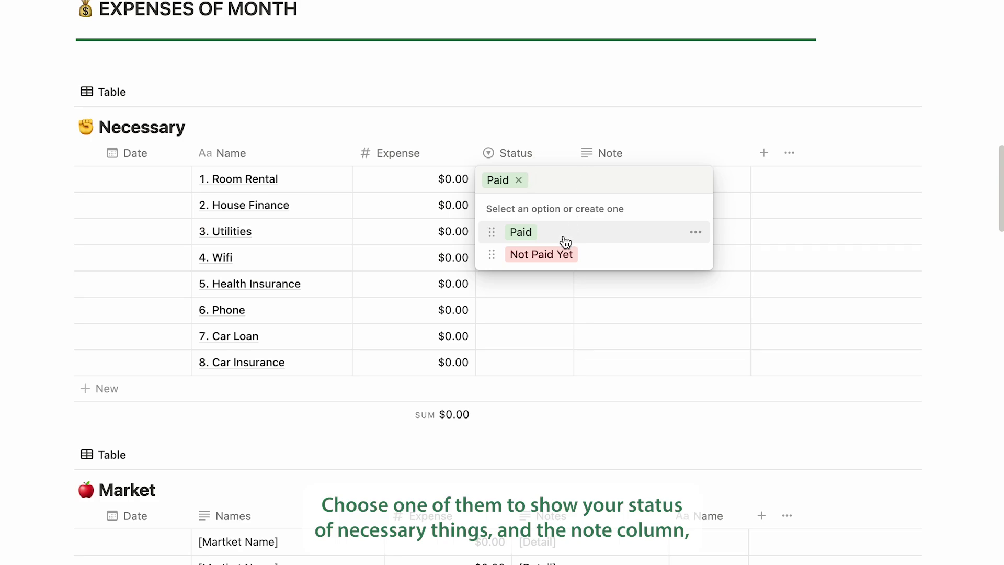
pyautogui.click(639, 182)
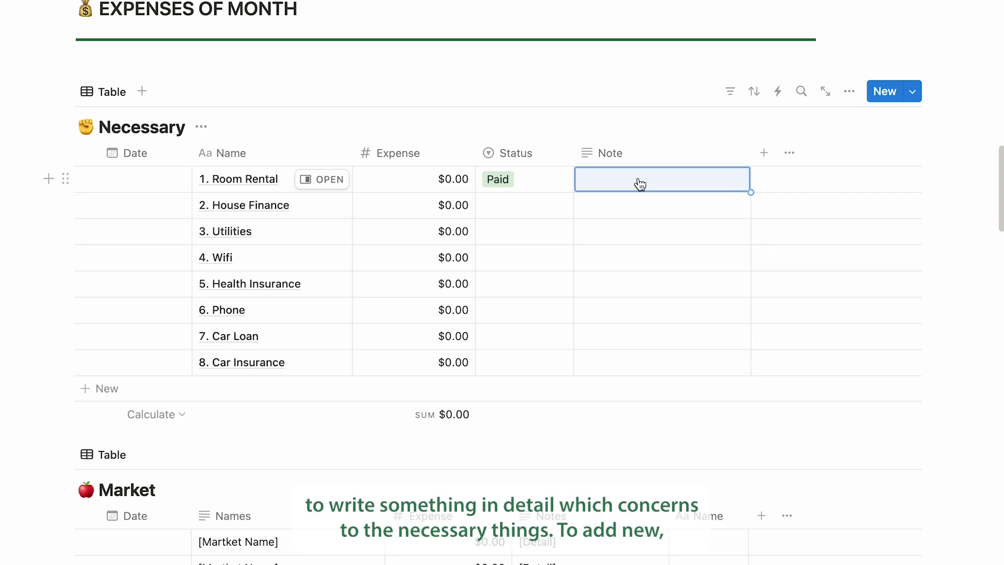
pyautogui.click(102, 388)
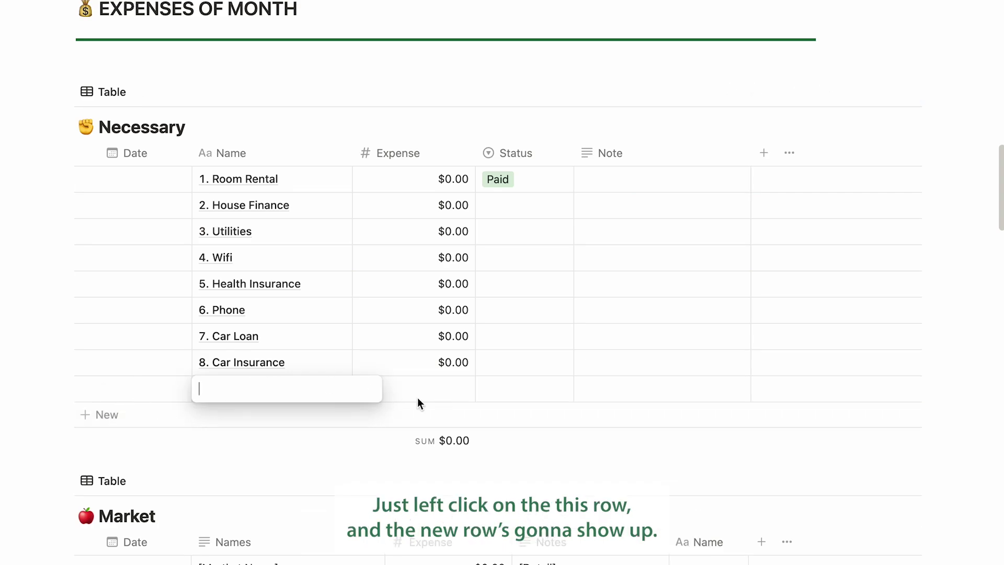
pyautogui.press('Escape')
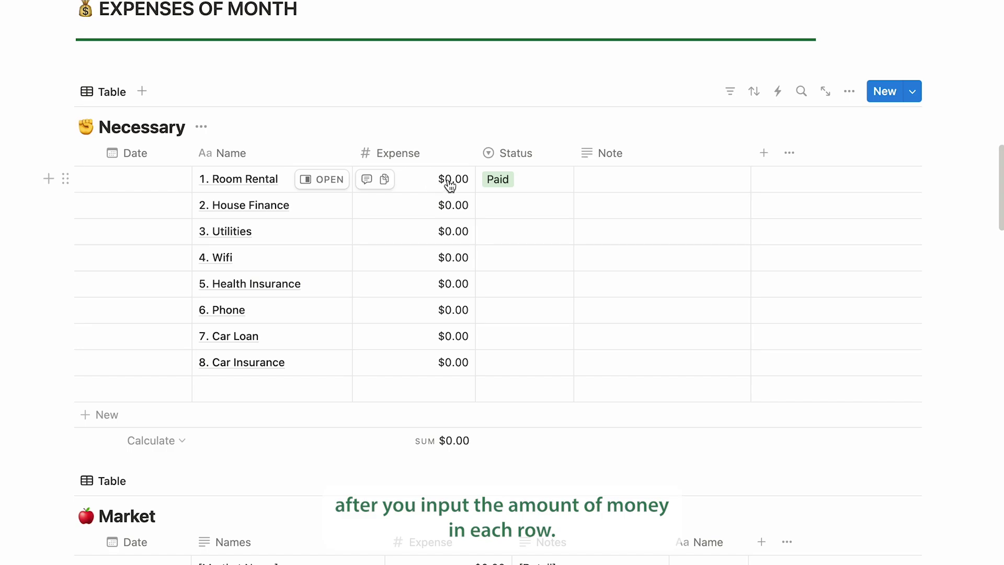
# Enter expenses of 500 for Room Rental and 100 for Utilities, totalling $600
pyautogui.click(448, 180)
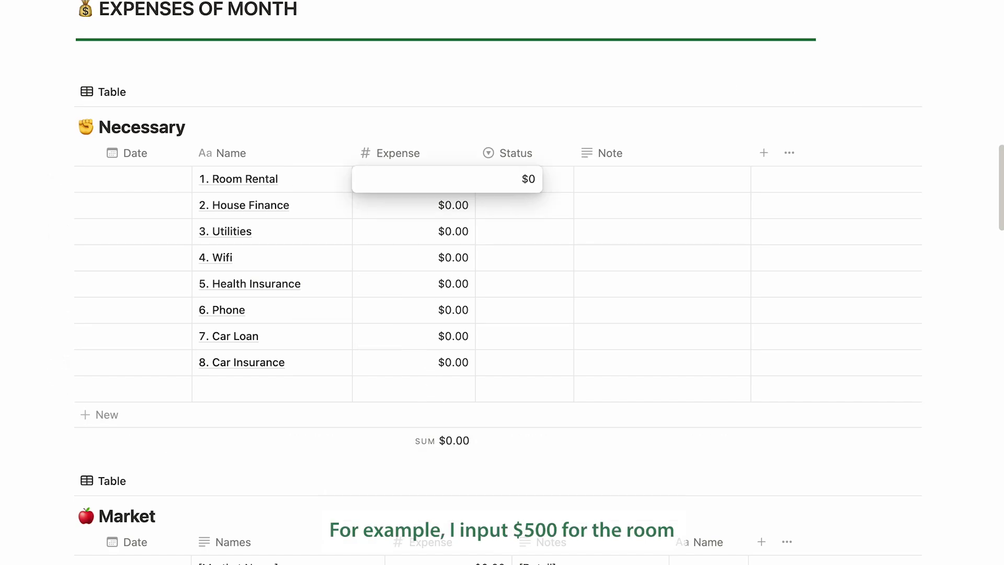
pyautogui.write('500')
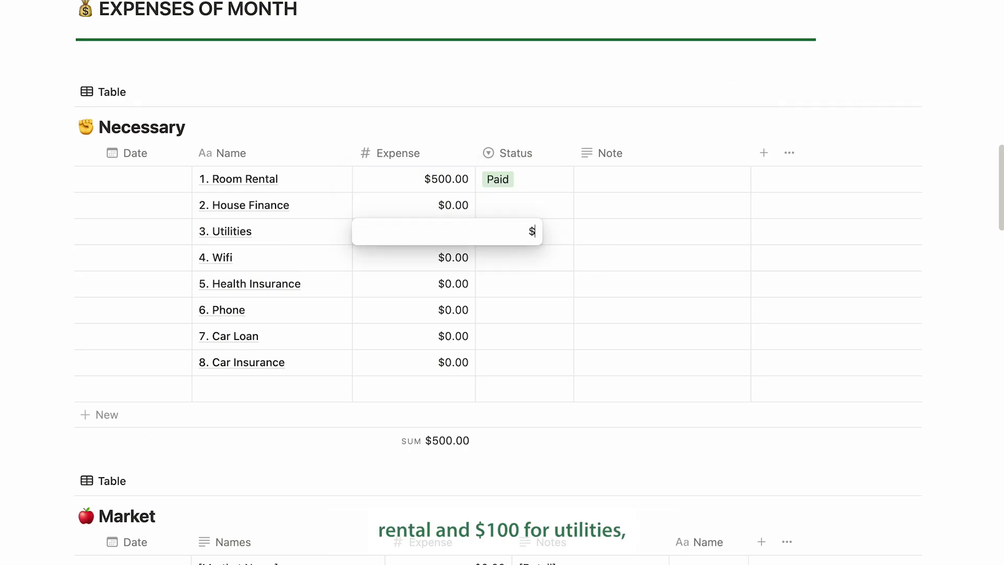
pyautogui.write('100')
pyautogui.press('Return')
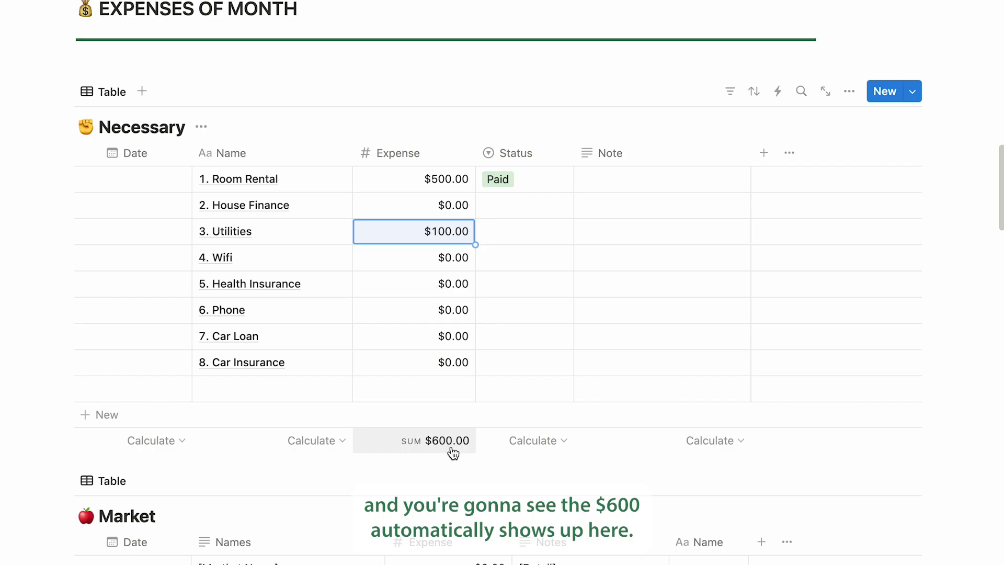
pyautogui.scroll(-8, 686, 368)
# Bring the Monthly Income & Expense Report into view, review its MONTHS-to-NOTE columns, and select January's SAVING cell
pyautogui.scroll(-13, 685, 368)
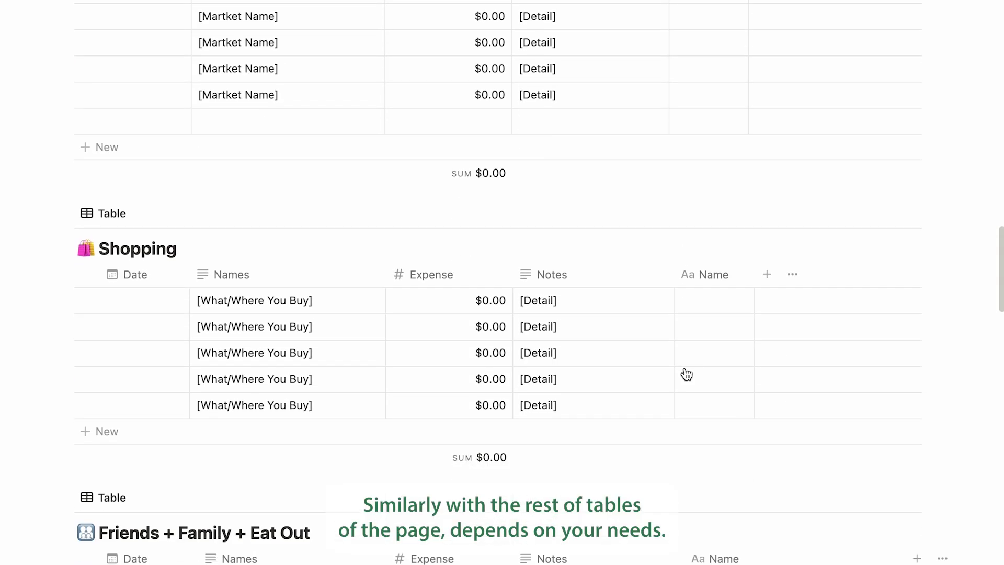
pyautogui.scroll(-11, 686, 375)
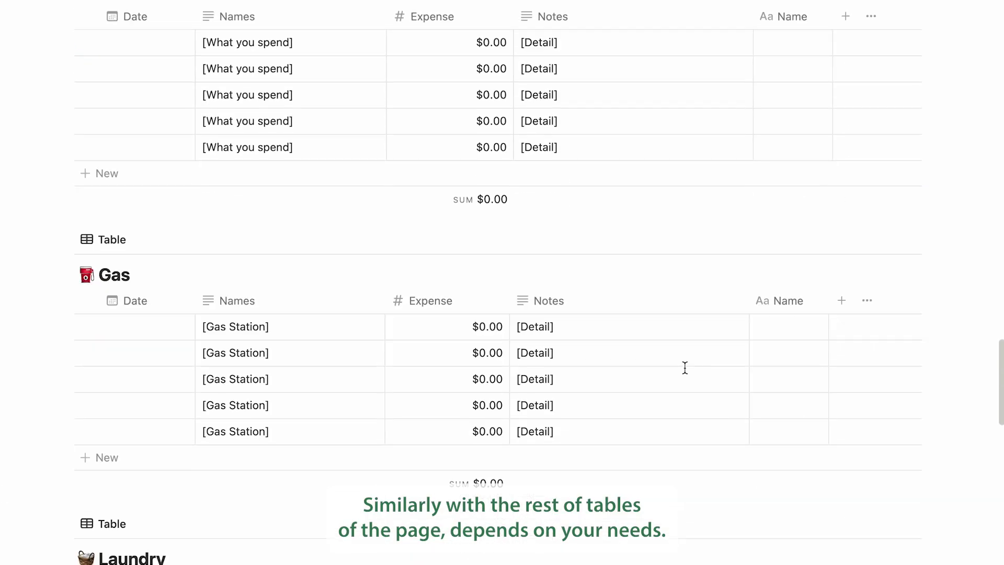
pyautogui.scroll(-2, 686, 368)
pyautogui.scroll(20, 684, 375)
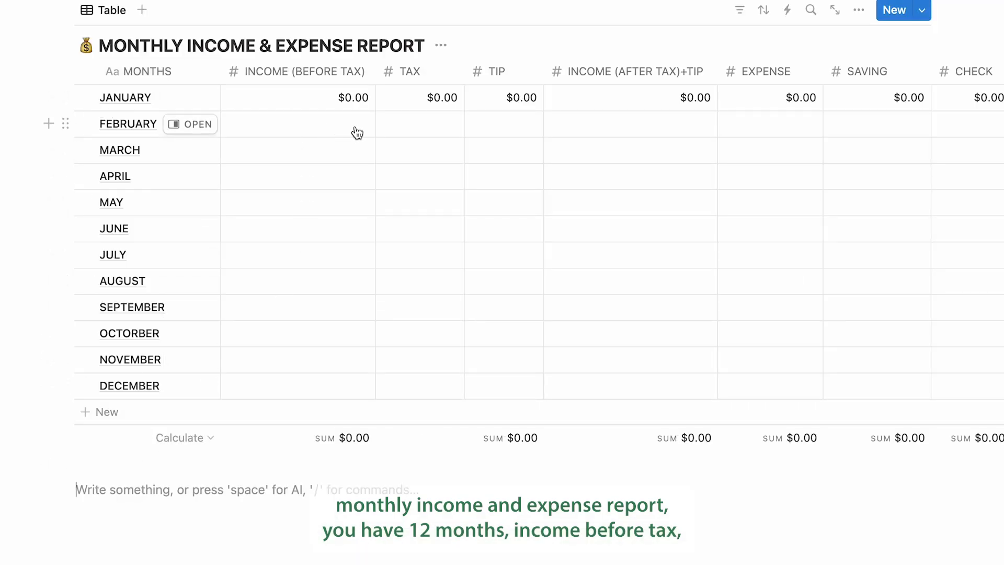
pyautogui.hscroll(5, 518, 135)
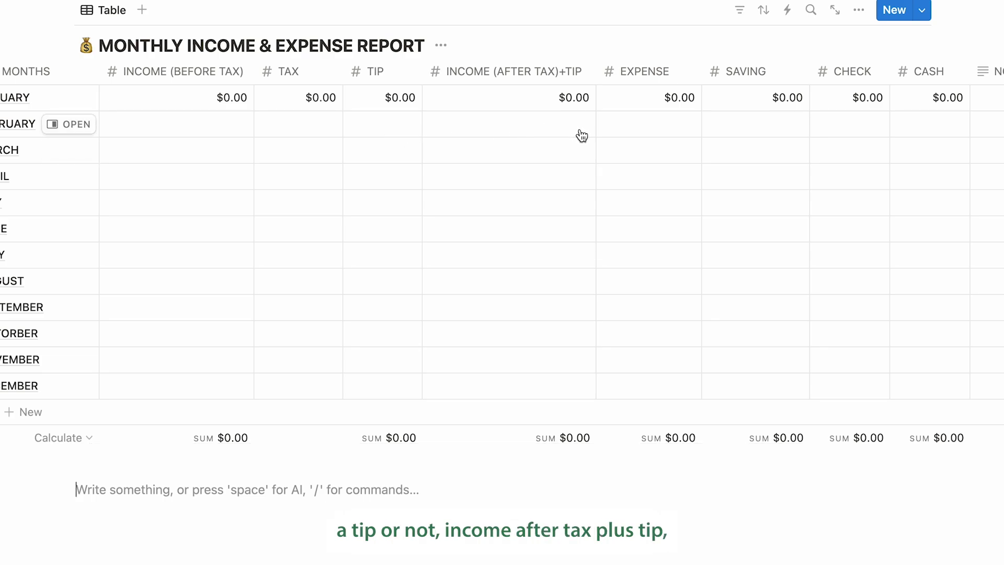
pyautogui.hscroll(5, 657, 141)
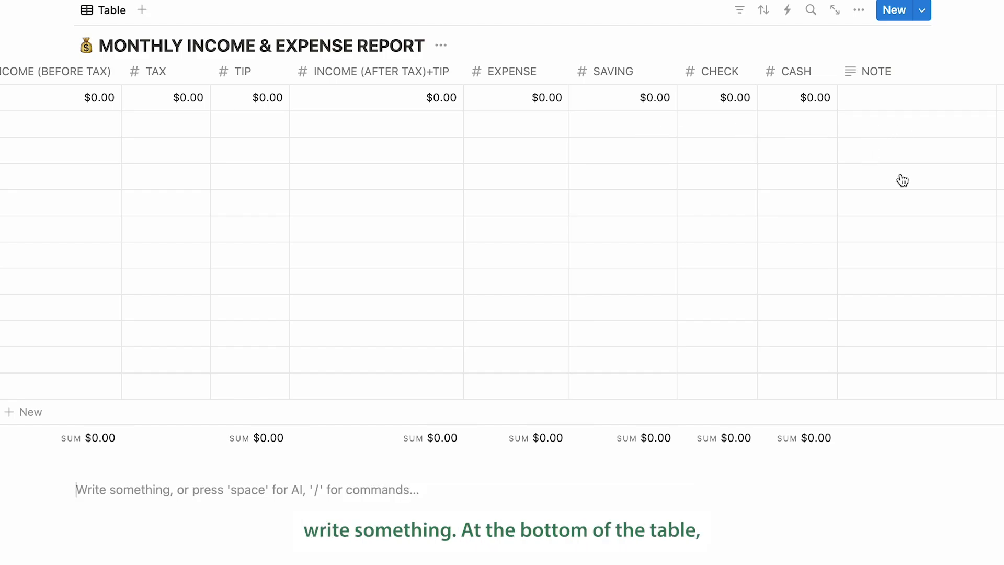
pyautogui.hscroll(-5, 628, 314)
pyautogui.scroll(-1, 627, 313)
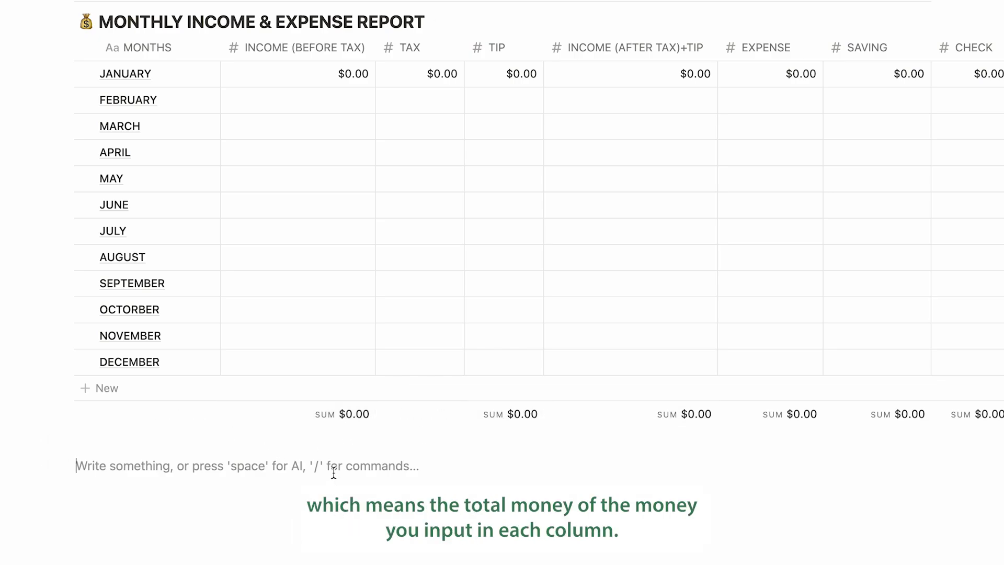
pyautogui.hscroll(5, 476, 261)
pyautogui.click(508, 74)
# Enter savings of 2000 for January and 1500 for February
pyautogui.write('2')
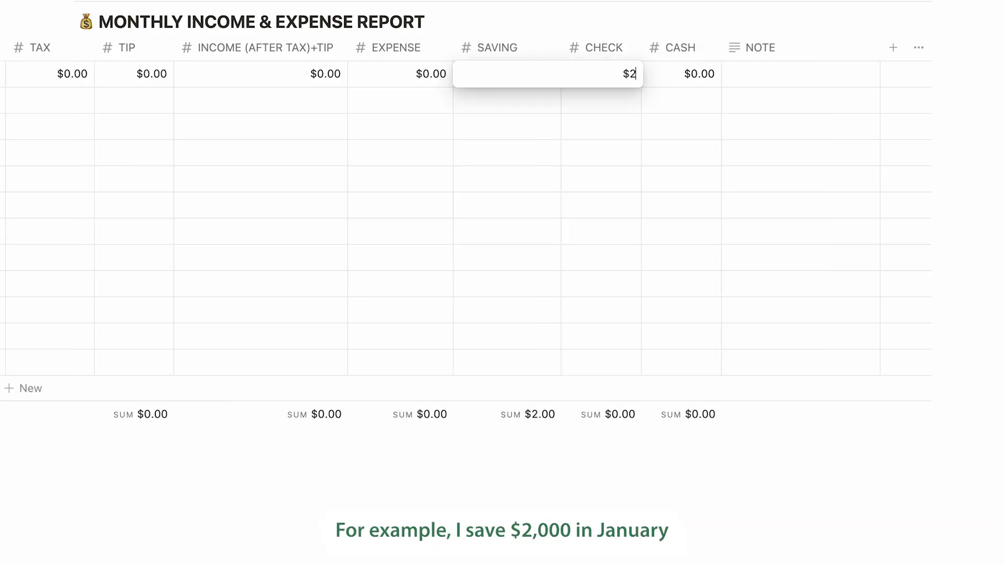
pyautogui.write('000')
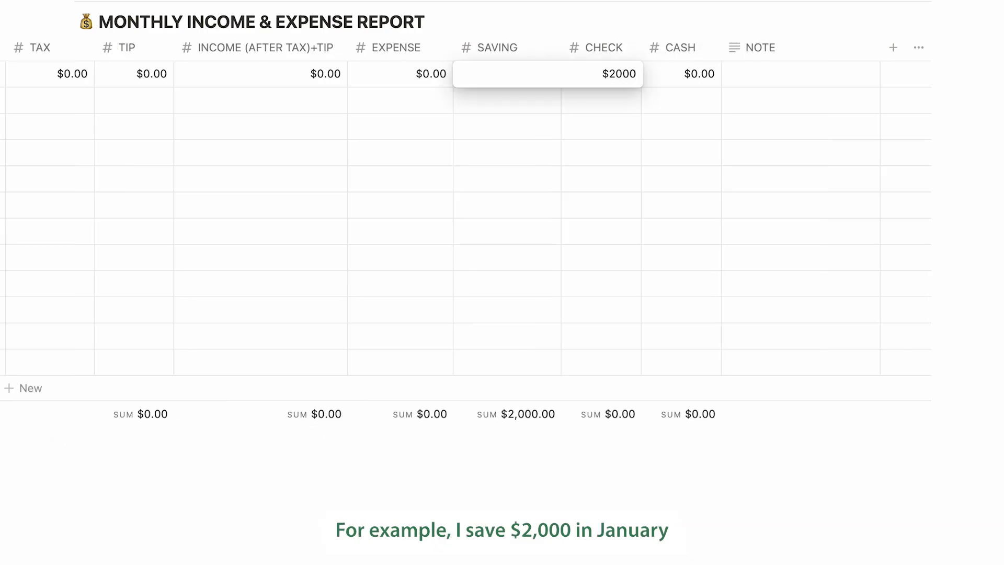
pyautogui.click(544, 100)
pyautogui.click(517, 92)
pyautogui.write('1')
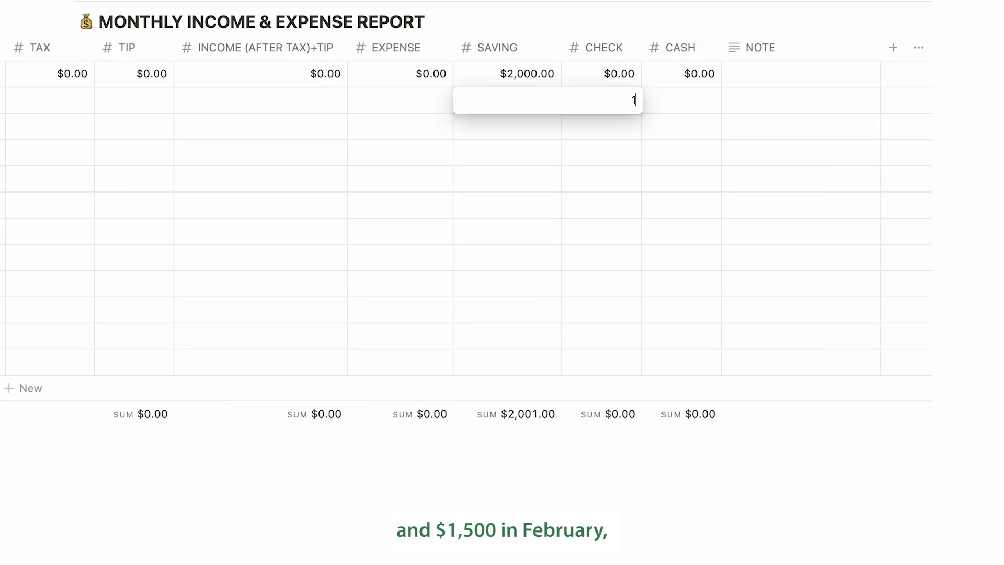
pyautogui.write('500')
pyautogui.press('Return')
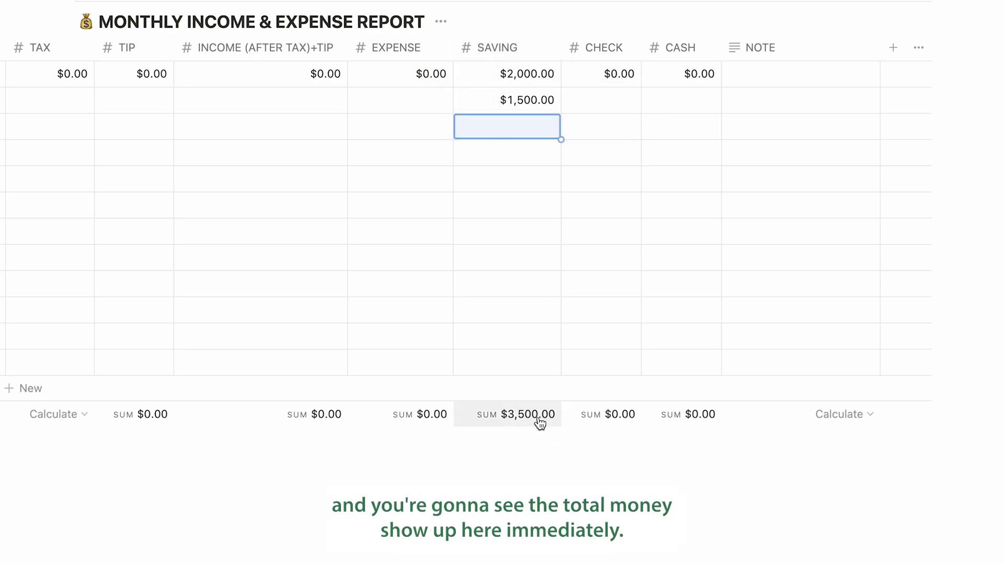
# Check the report's columns showing the $3,500 SAVING total and clear the cell selection
pyautogui.hscroll(-3, 513, 333)
pyautogui.hscroll(-3, 513, 334)
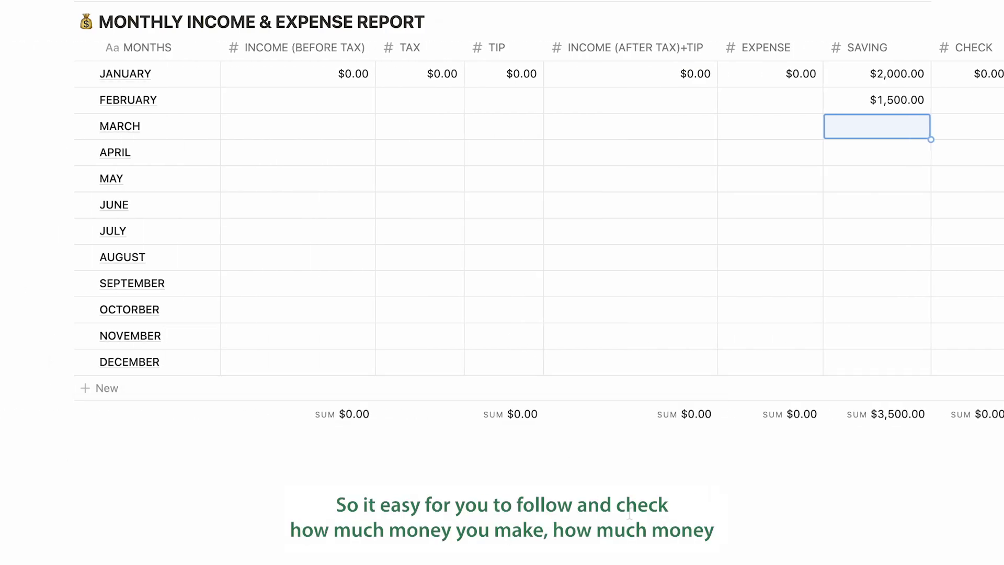
pyautogui.hscroll(6, 865, 386)
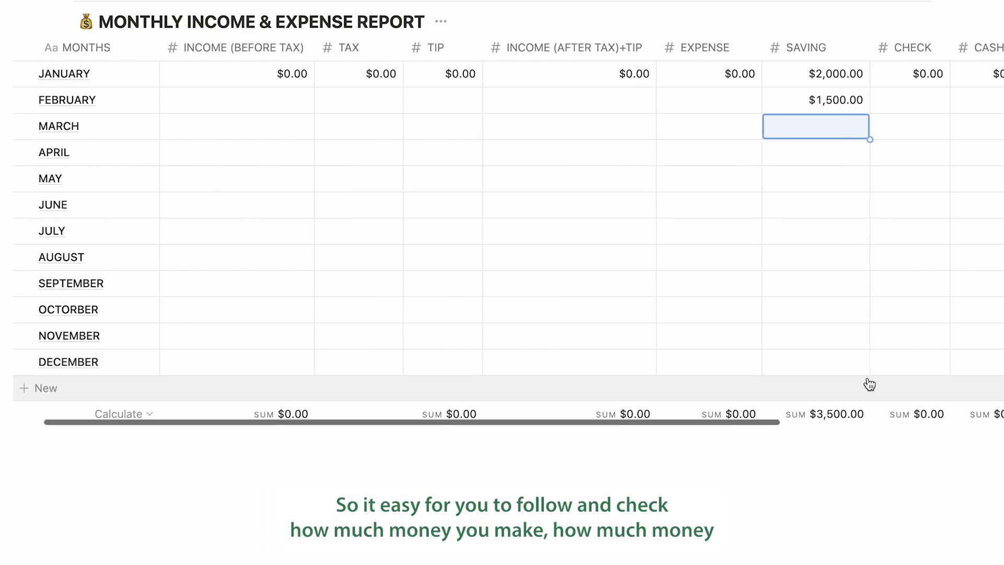
pyautogui.click(653, 512)
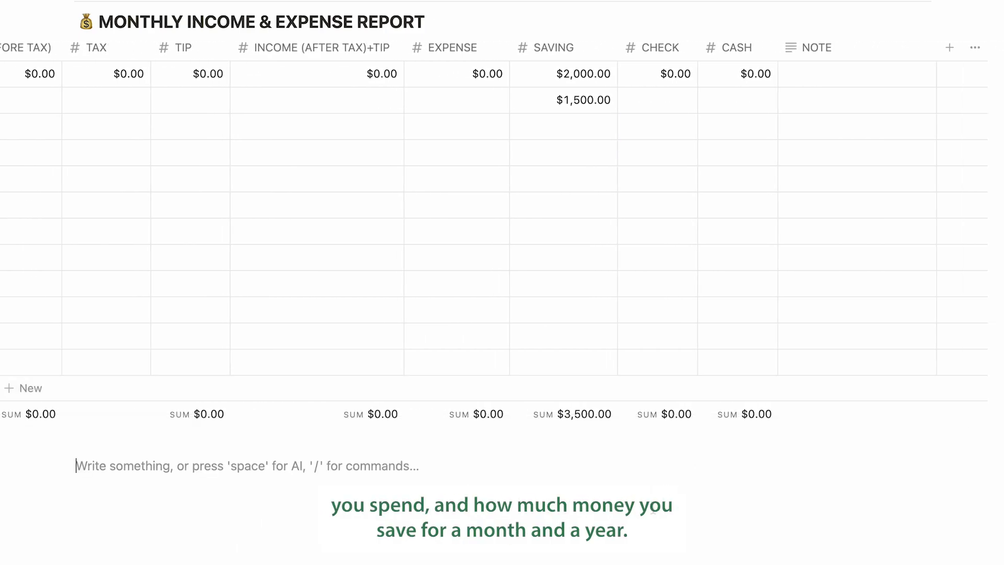